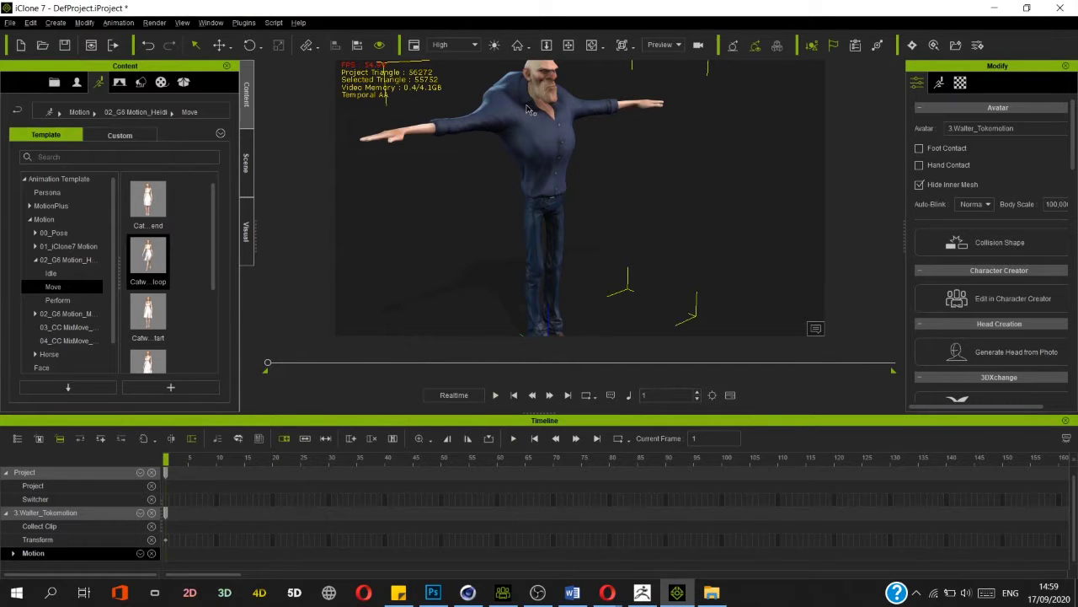
# - Apply the Catwalk_loop motion from 02_G6 Motion_Heidi to the bald male avatar, starting at frame 1
pyautogui.moveTo(528, 109); pyautogui.dragTo(516, 122, button='right')
pyautogui.scroll(5, 498, 143)
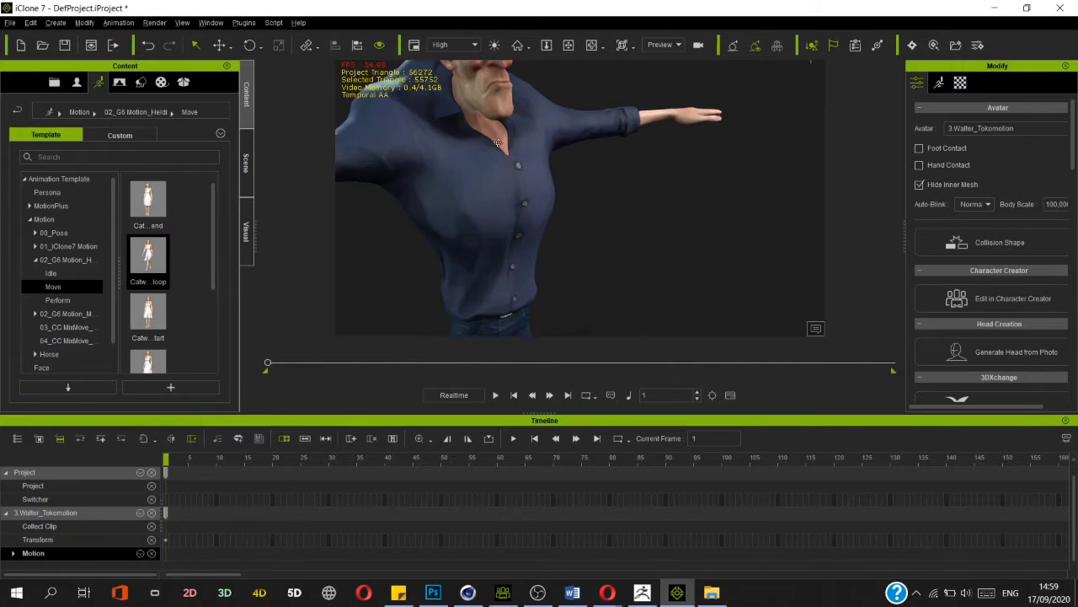
pyautogui.scroll(-4, 498, 160)
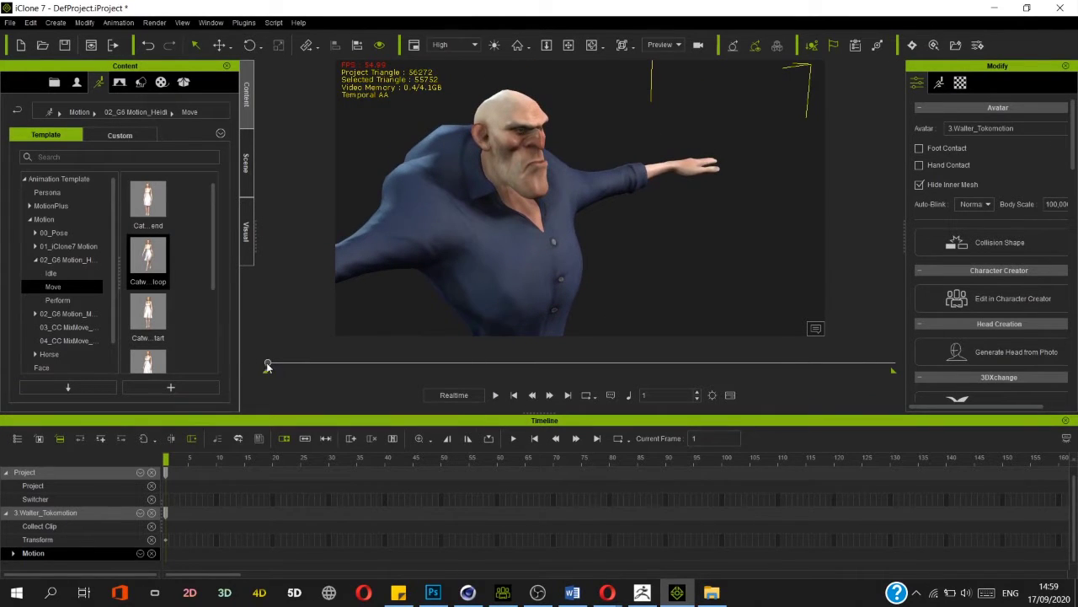
pyautogui.moveTo(267, 365); pyautogui.dragTo(621, 362)
pyautogui.moveTo(399, 363); pyautogui.dragTo(240, 354)
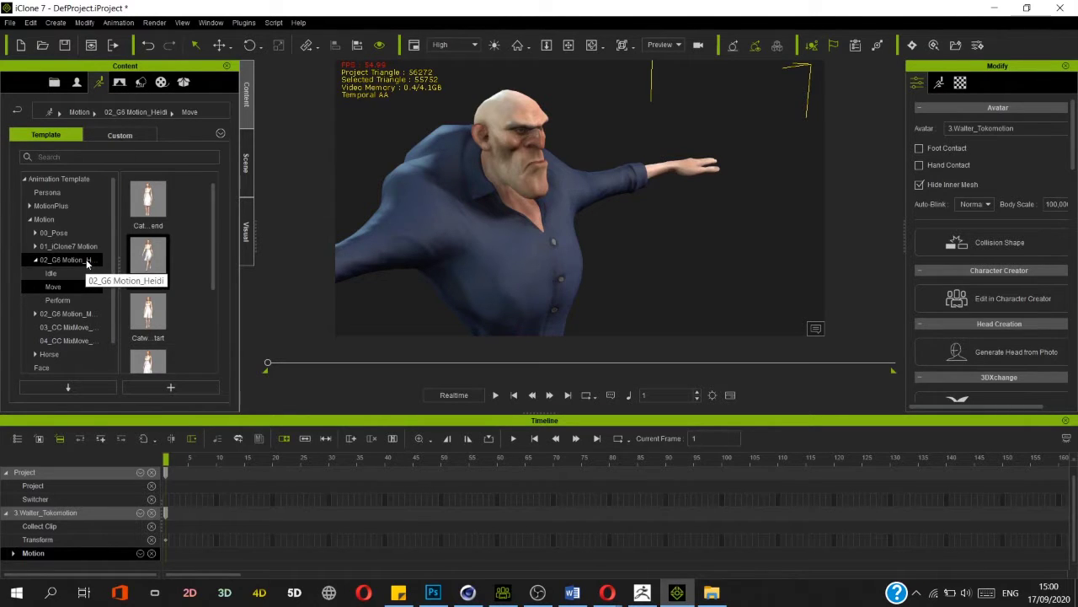
pyautogui.doubleClick(147, 254)
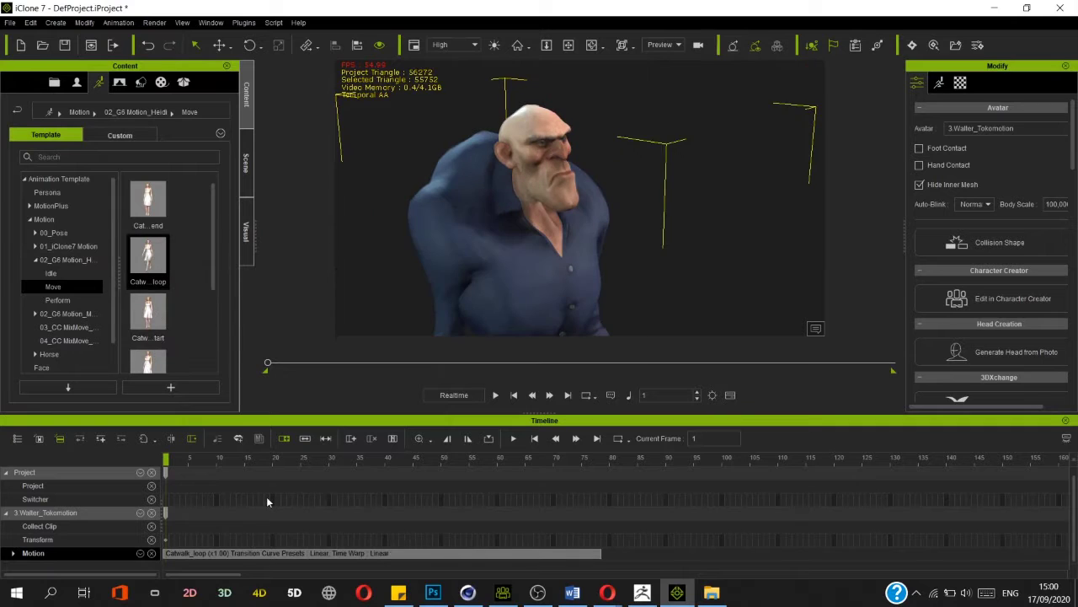
# - Scrub through the Catwalk_loop clip up to frame 79 to review the avatar's walk
pyautogui.click(542, 557)
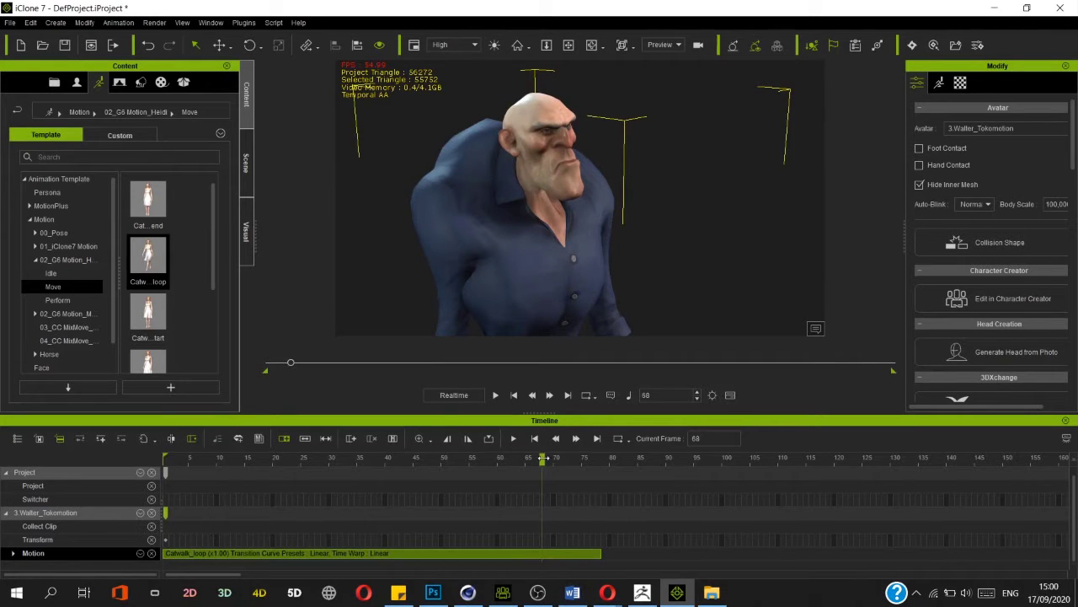
pyautogui.moveTo(543, 457); pyautogui.dragTo(261, 457)
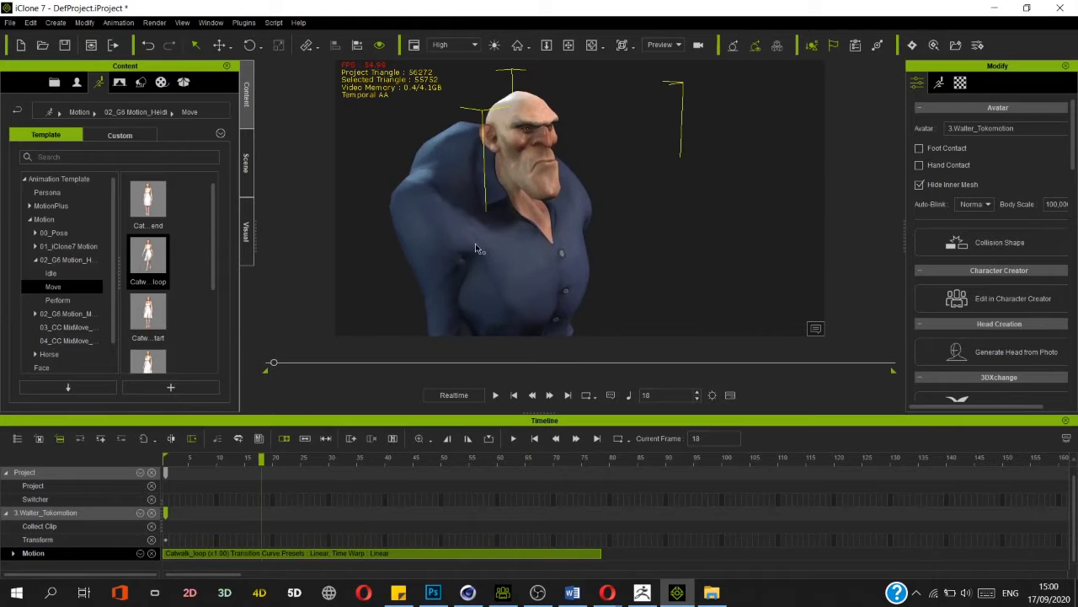
pyautogui.scroll(-5, 480, 211)
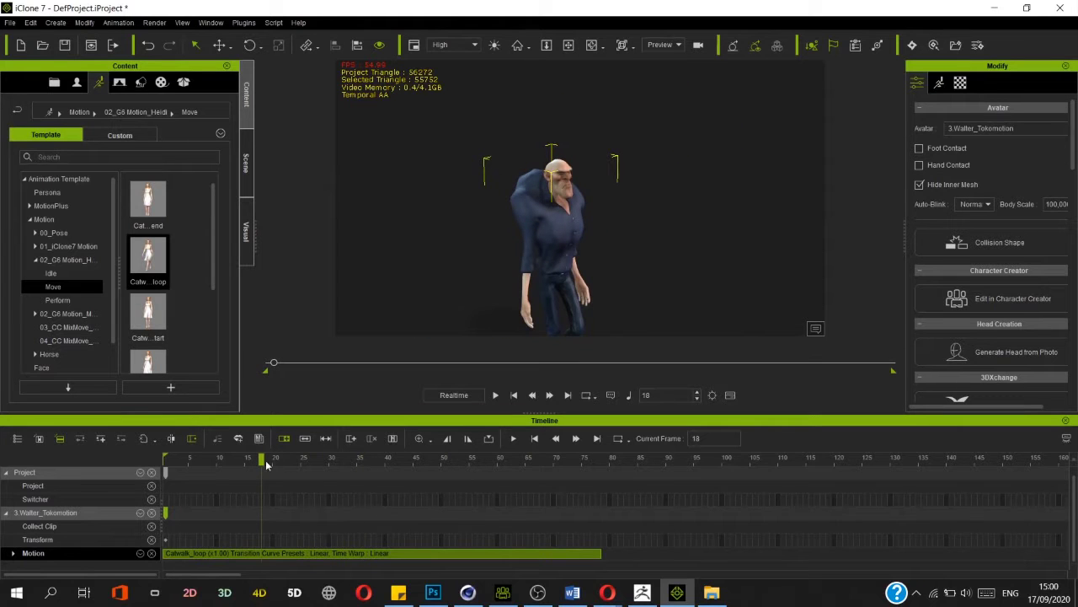
pyautogui.moveTo(297, 470); pyautogui.dragTo(604, 462)
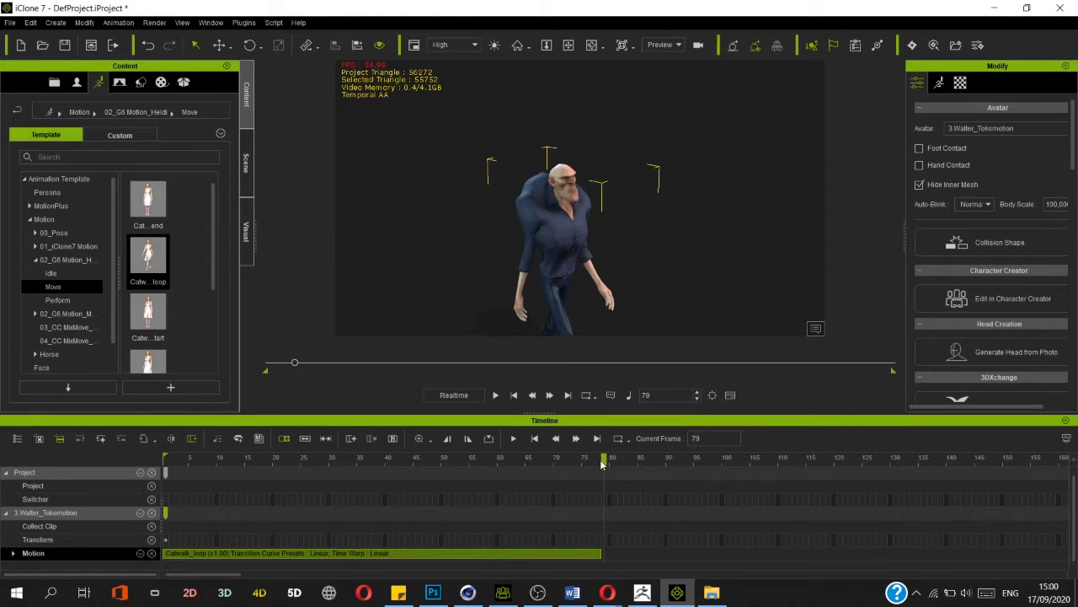
# - Copy the Catwalk_loop clip and paste it on the motion track at frame 79, right after the first clip
pyautogui.rightClick(576, 553)
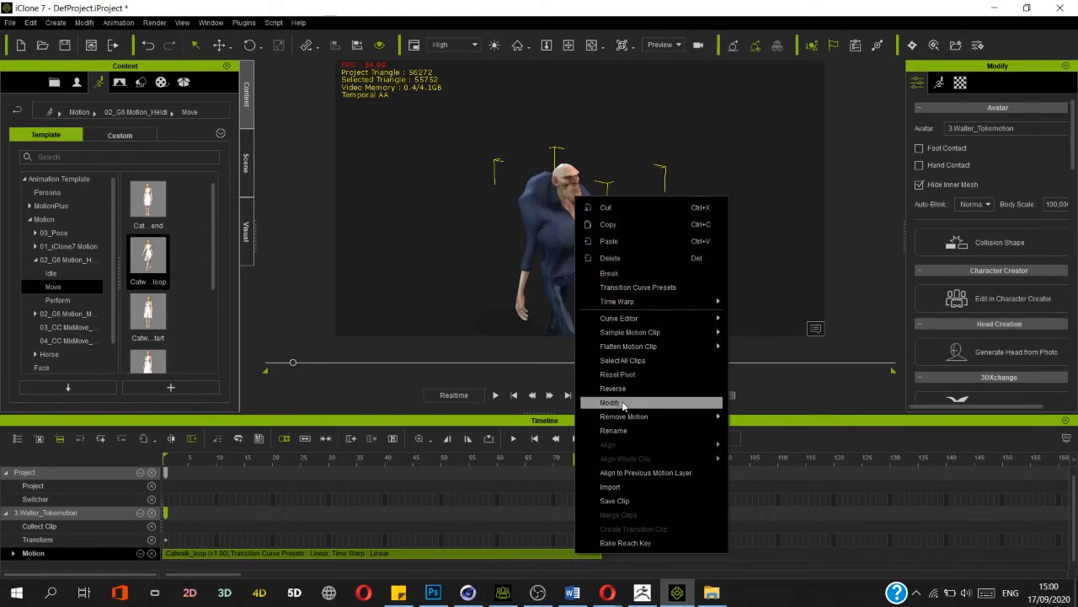
pyautogui.click(606, 241)
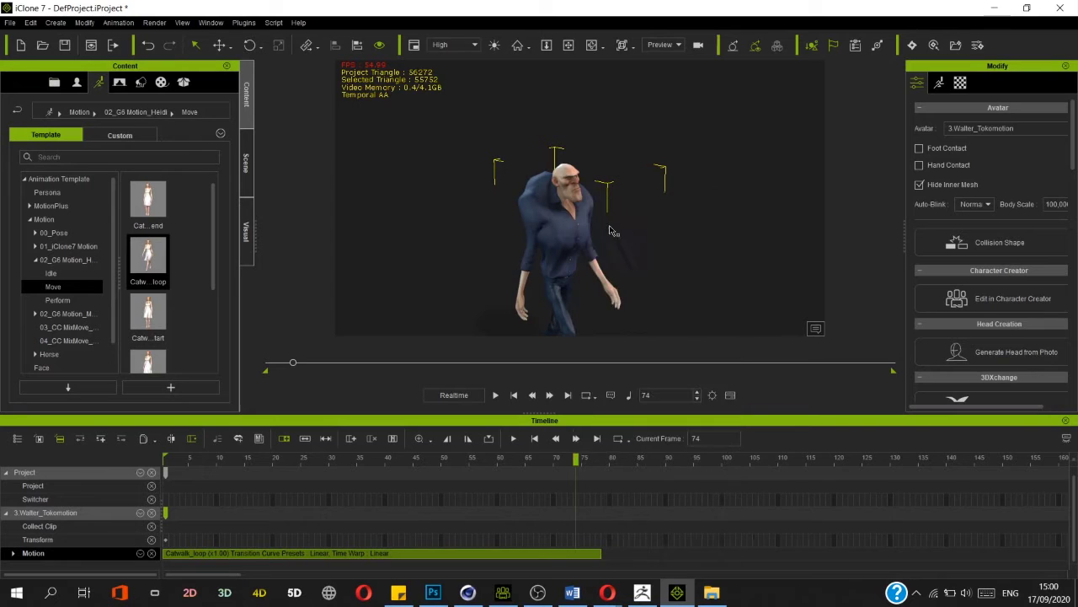
pyautogui.click(605, 458)
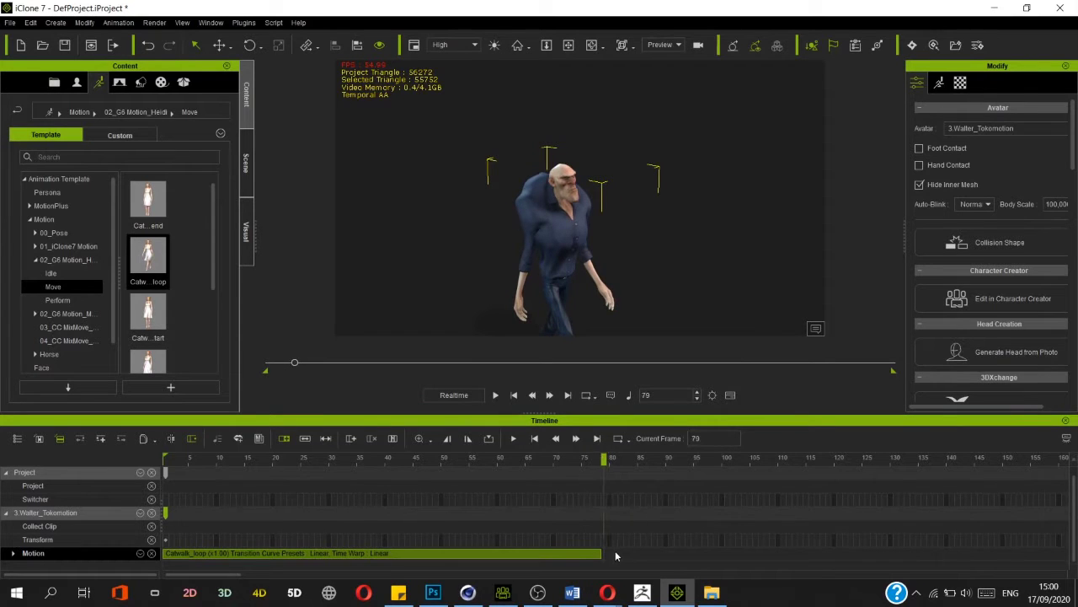
pyautogui.rightClick(605, 554)
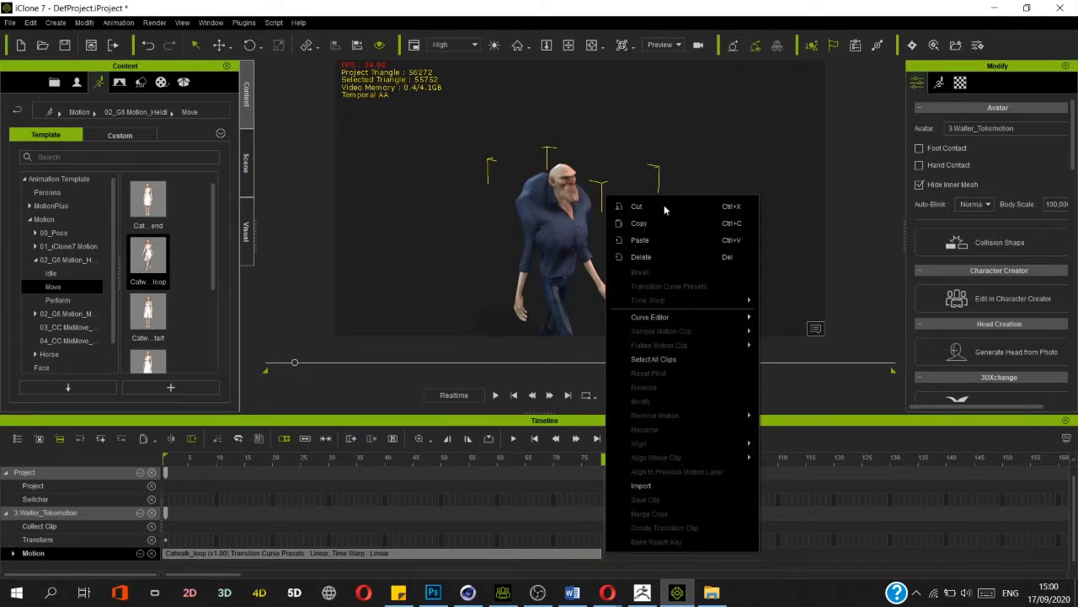
pyautogui.click(642, 240)
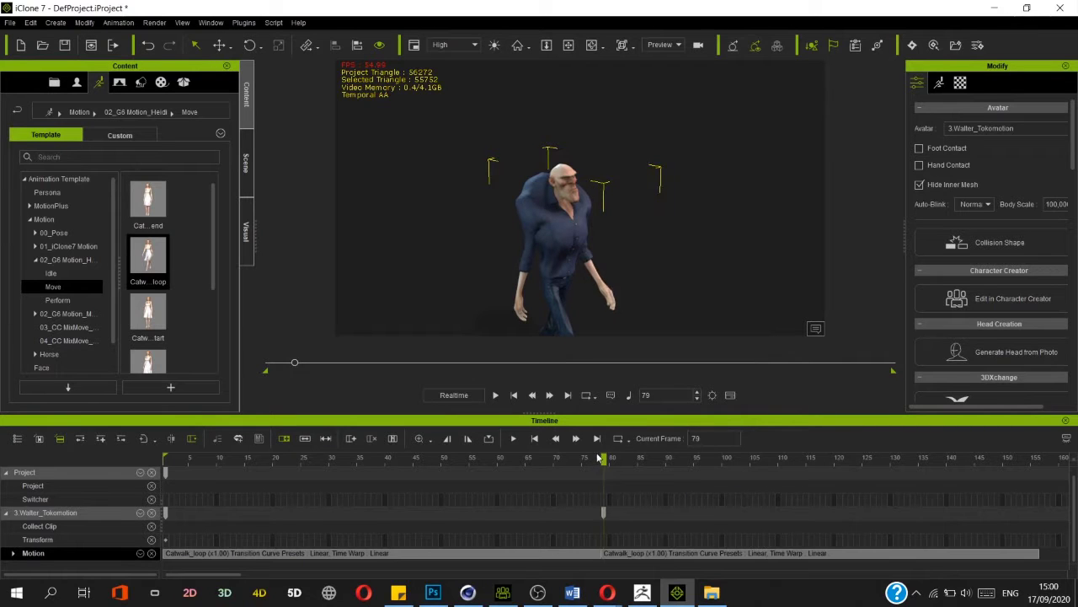
# - Play back the two consecutive Catwalk_loop clips to check the transition between them, and return to frame 1
pyautogui.moveTo(588, 459); pyautogui.dragTo(435, 459)
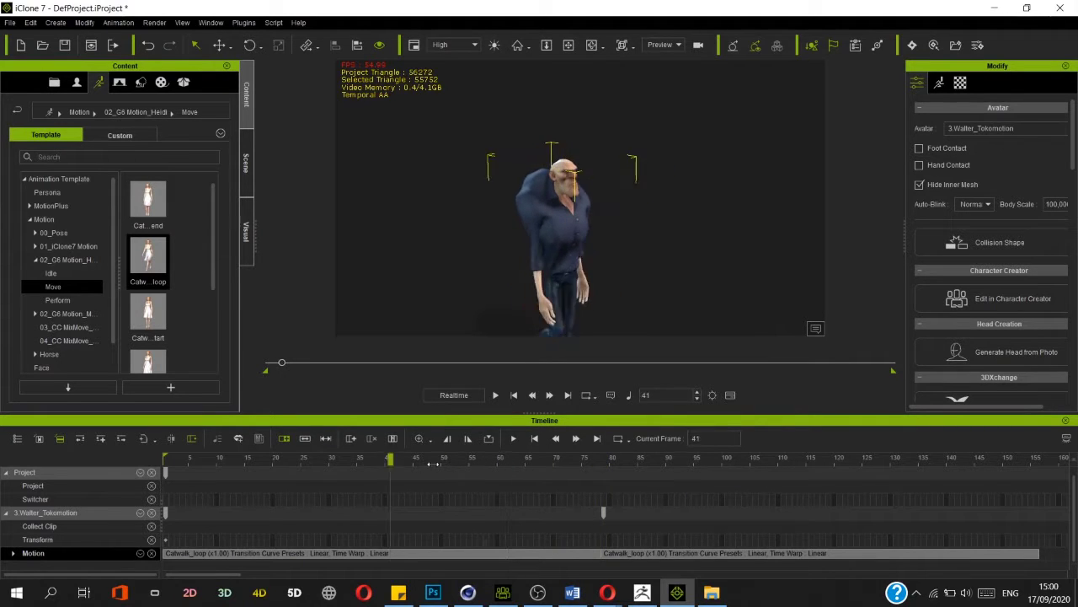
pyautogui.press('space')
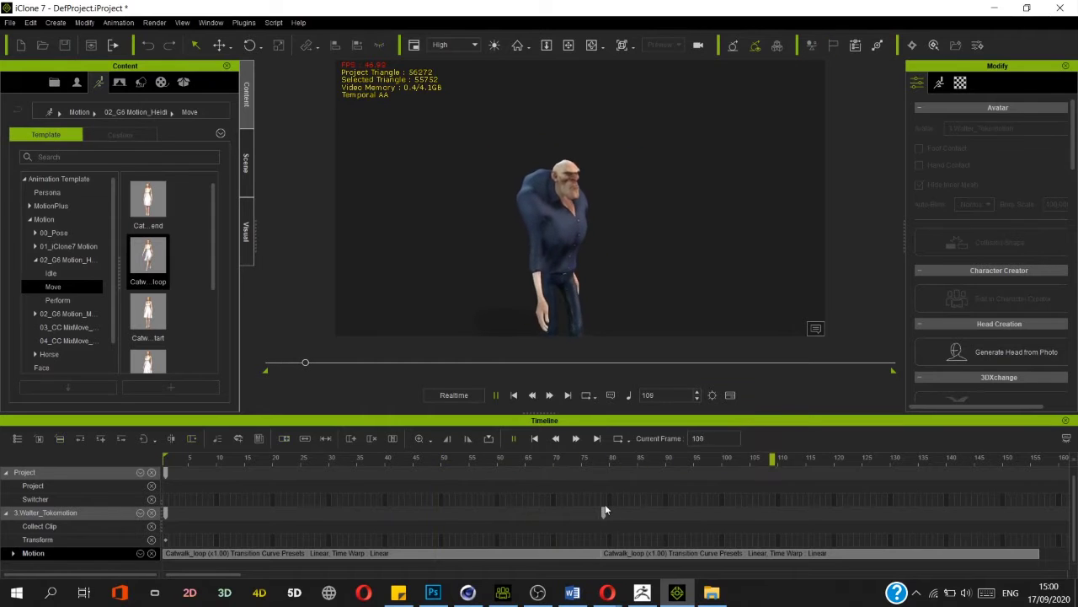
pyautogui.press('space')
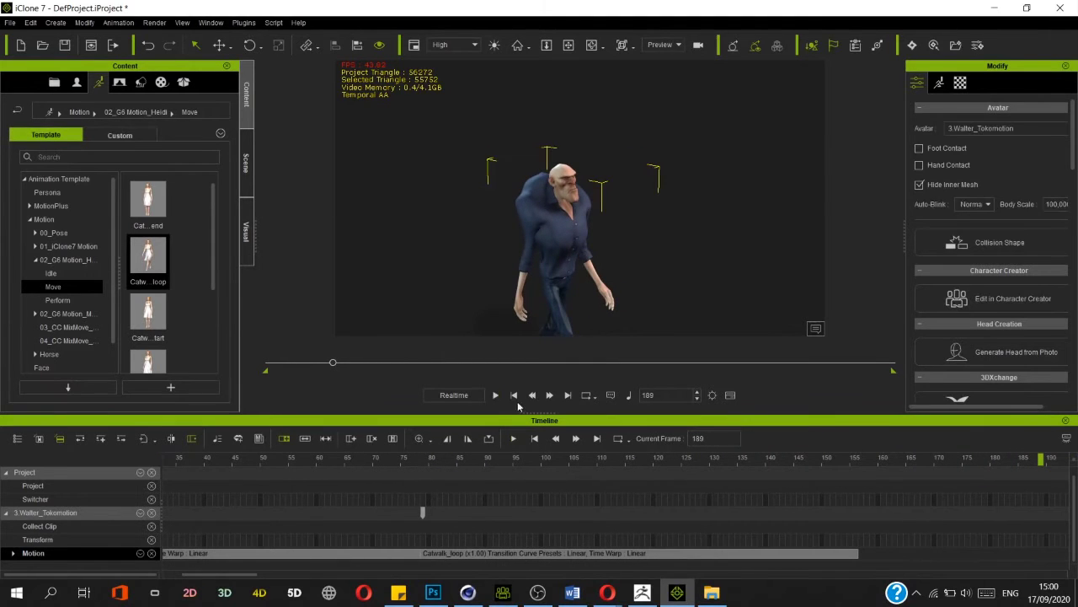
pyautogui.moveTo(331, 364); pyautogui.dragTo(261, 374)
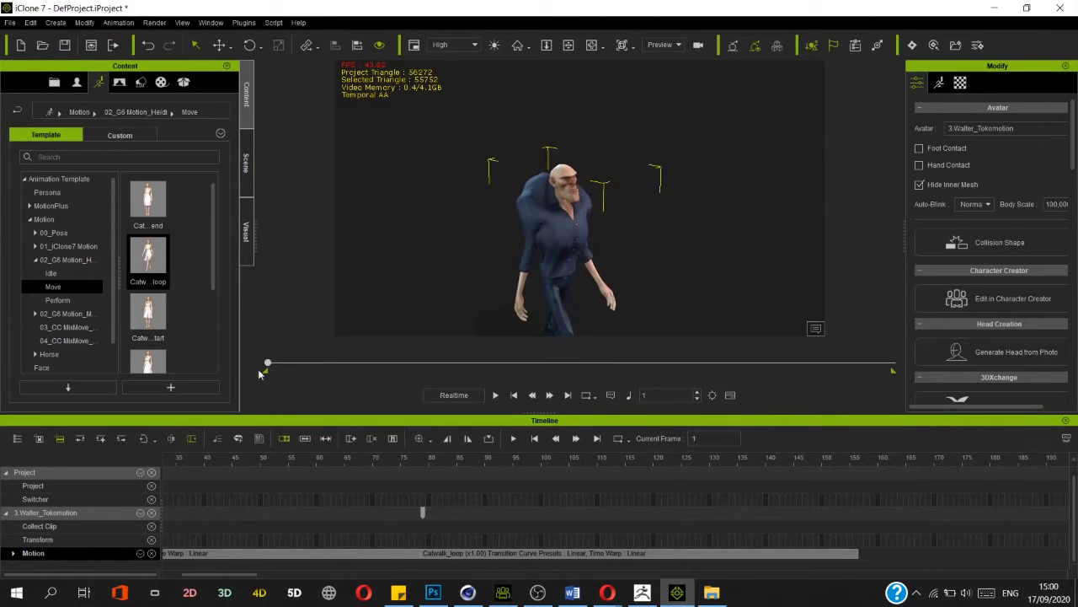
pyautogui.press('space')
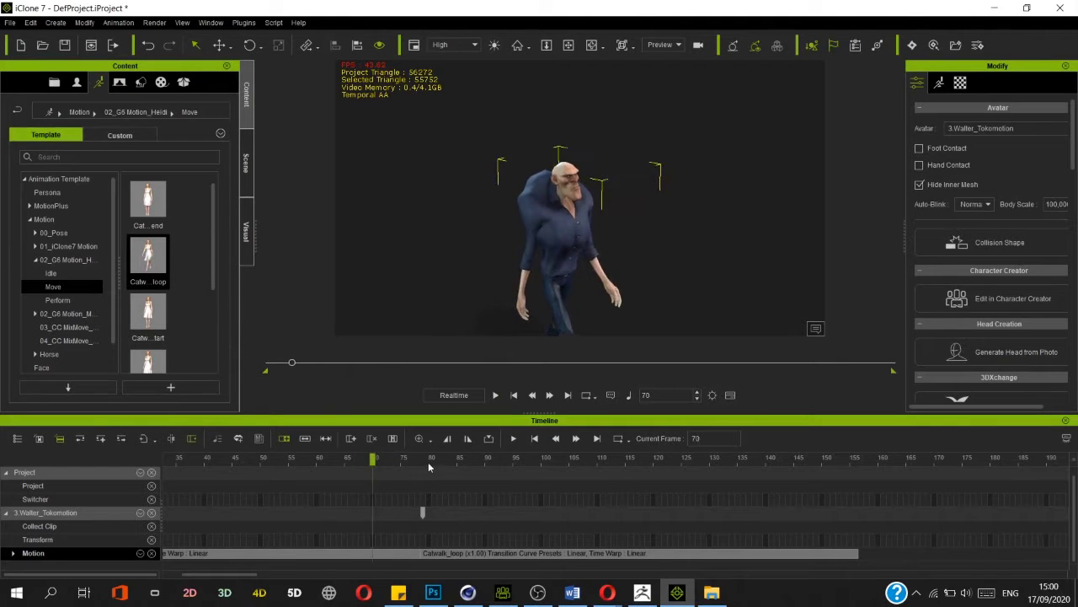
pyautogui.press('space')
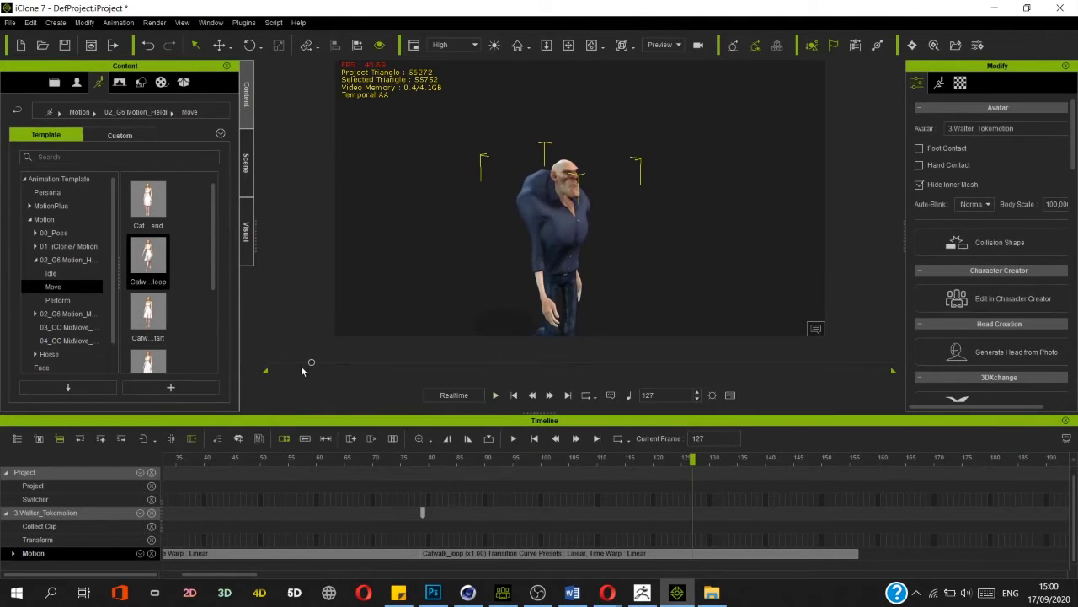
pyautogui.moveTo(311, 365); pyautogui.dragTo(266, 365)
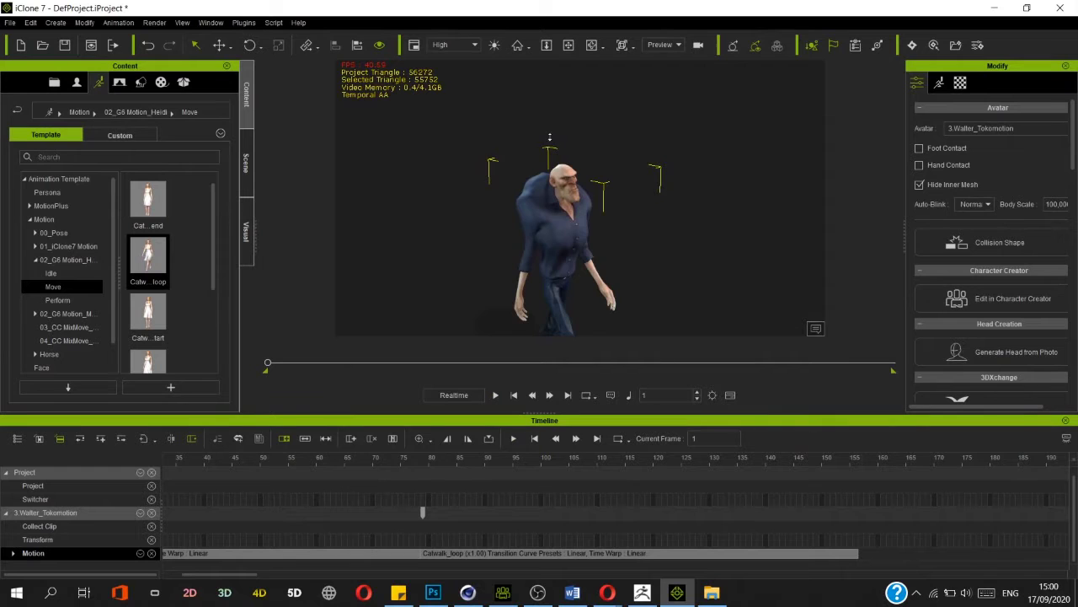
# - Play the walk in a close-up of the avatar's face, and return to frame 1
pyautogui.scroll(5, 549, 137)
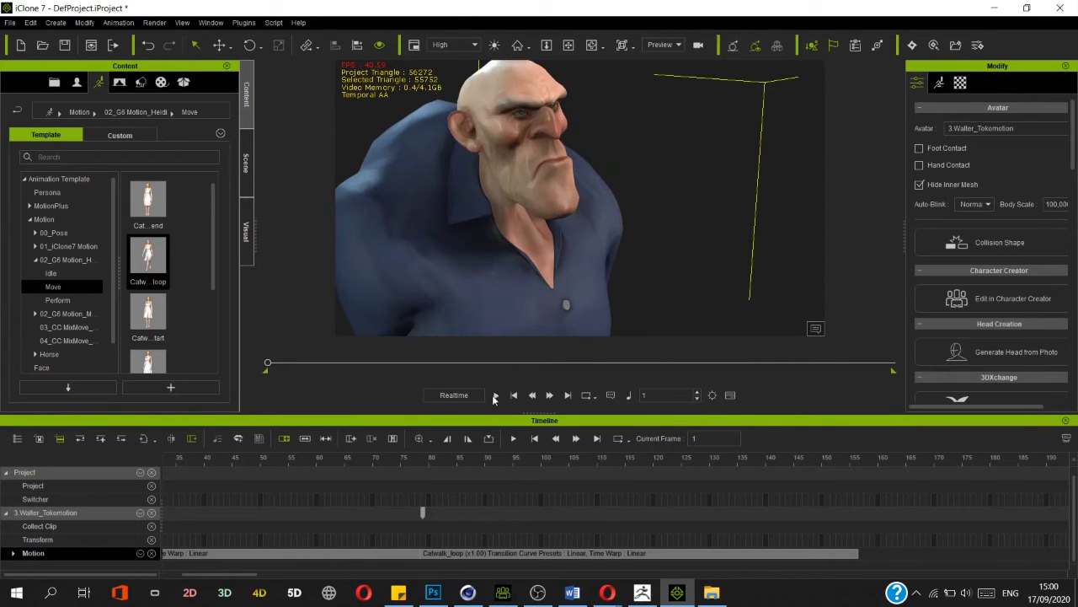
pyautogui.click(495, 396)
pyautogui.click(495, 395)
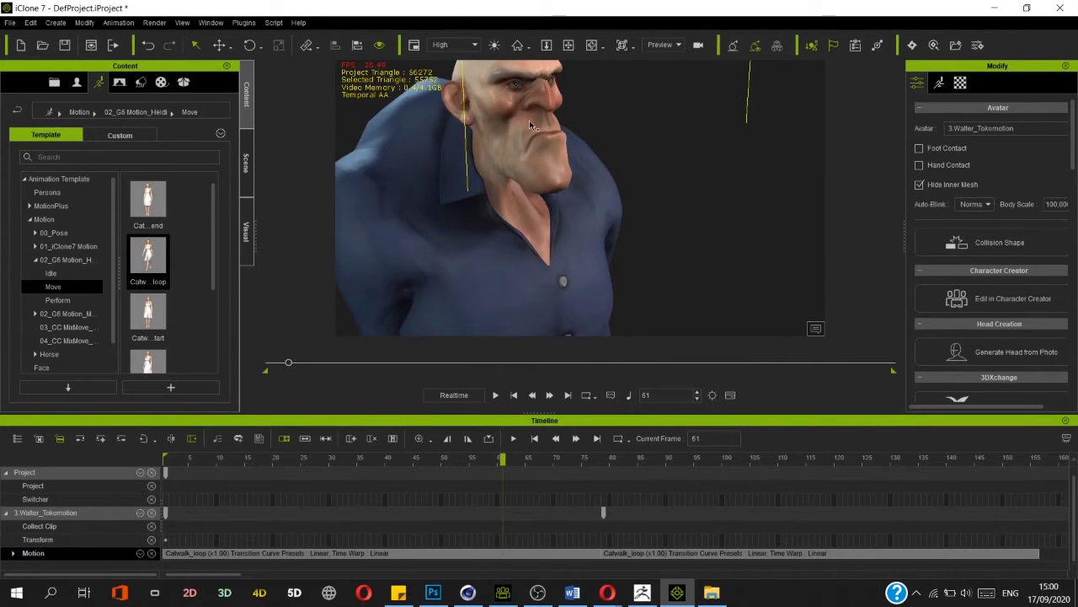
pyautogui.moveTo(286, 364); pyautogui.dragTo(131, 367)
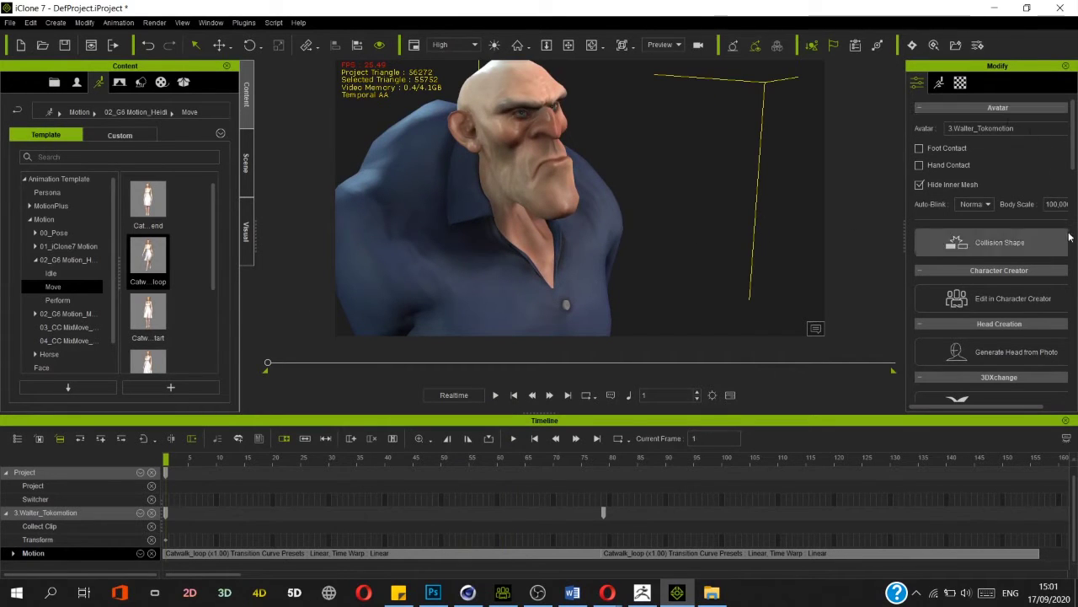
# - Create a facial script for the avatar by recording about 4 seconds of voice from the microphone and accepting the recording
pyautogui.scroll(-5, 1070, 227)
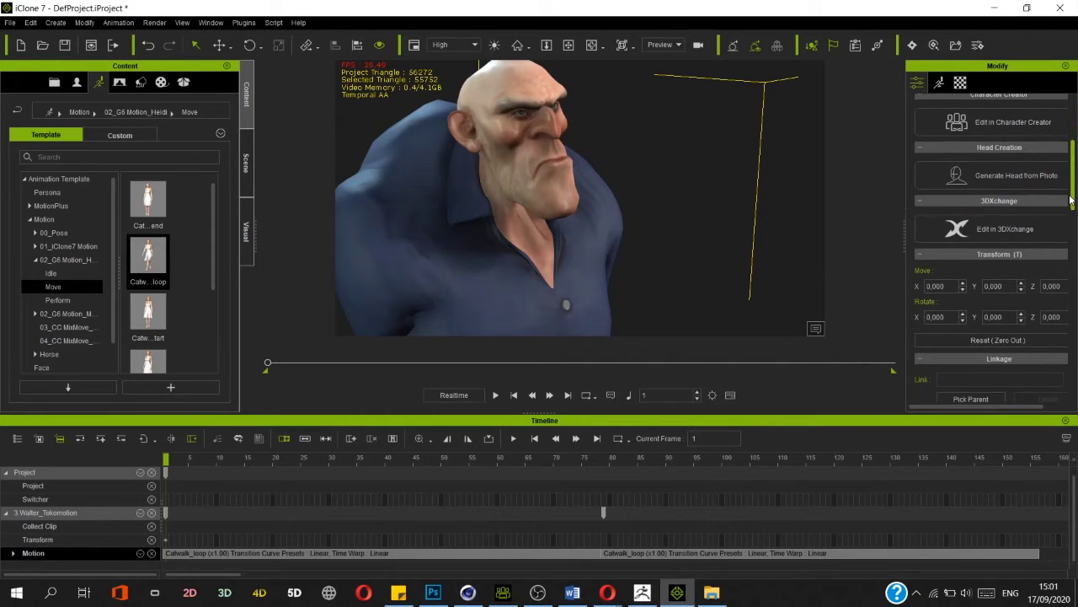
pyautogui.scroll(-8, 1070, 200)
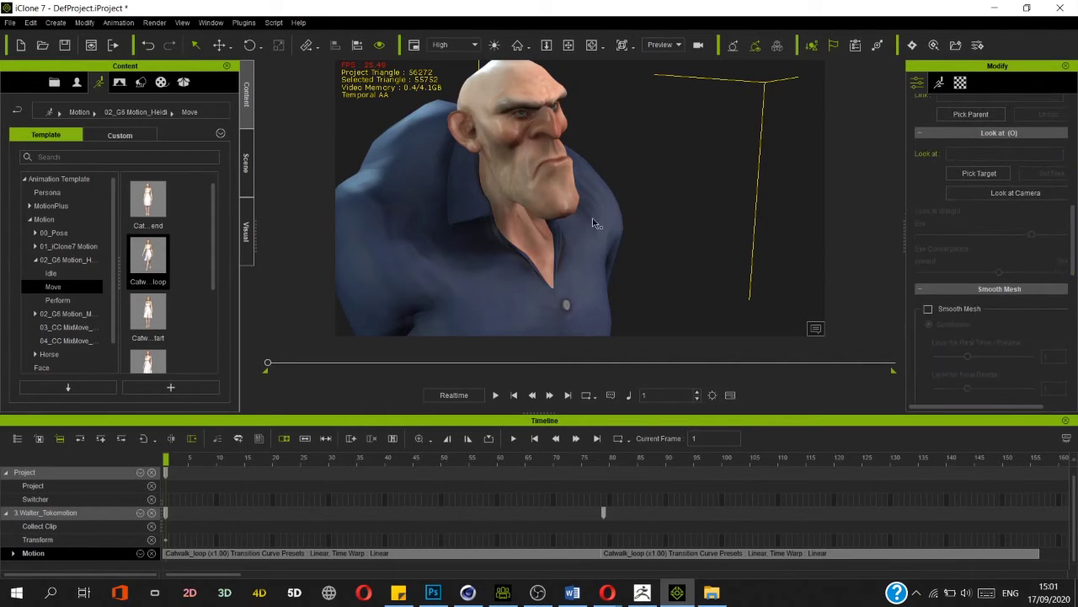
pyautogui.scroll(-10, 594, 223)
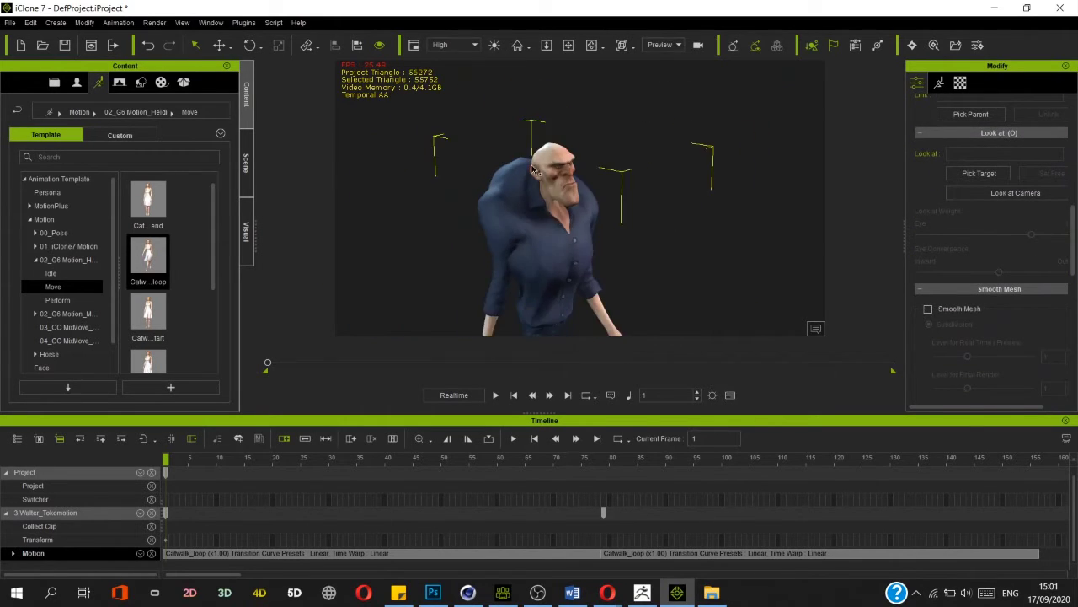
pyautogui.click(564, 263)
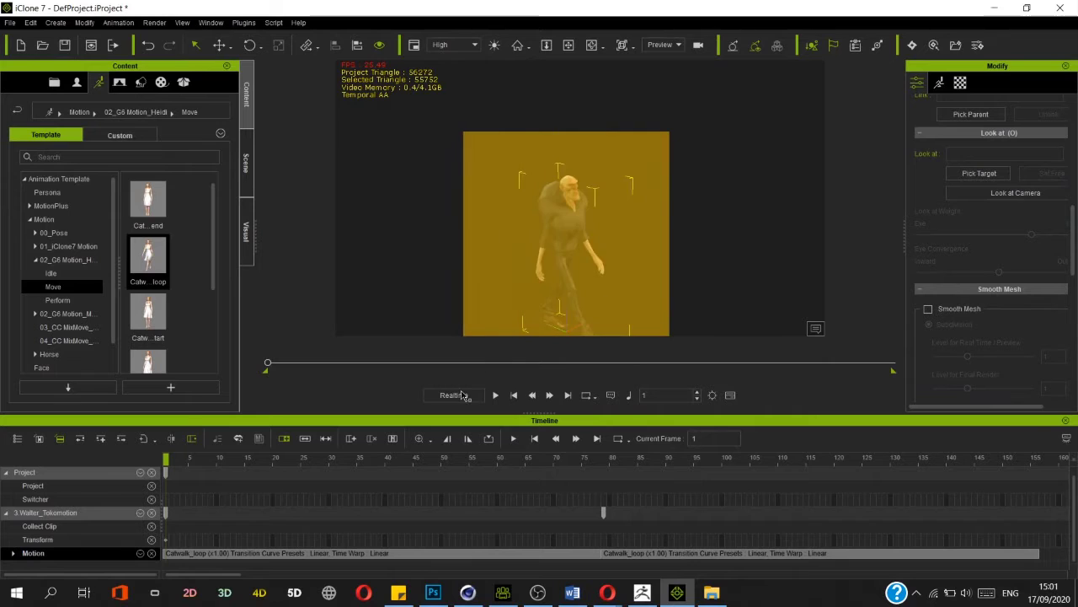
pyautogui.click(941, 83)
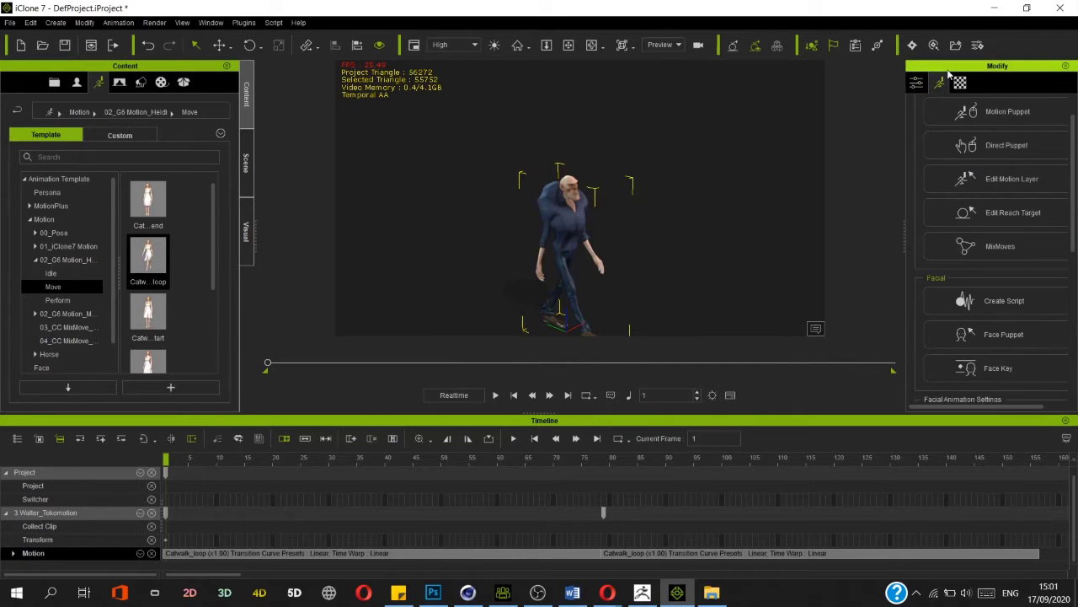
pyautogui.click(983, 303)
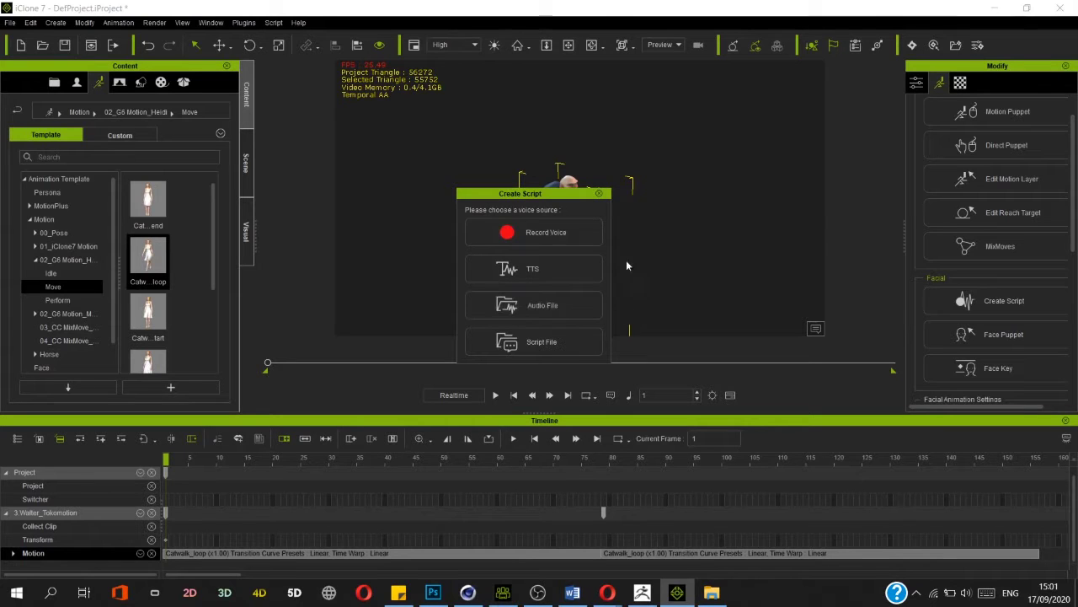
pyautogui.click(533, 238)
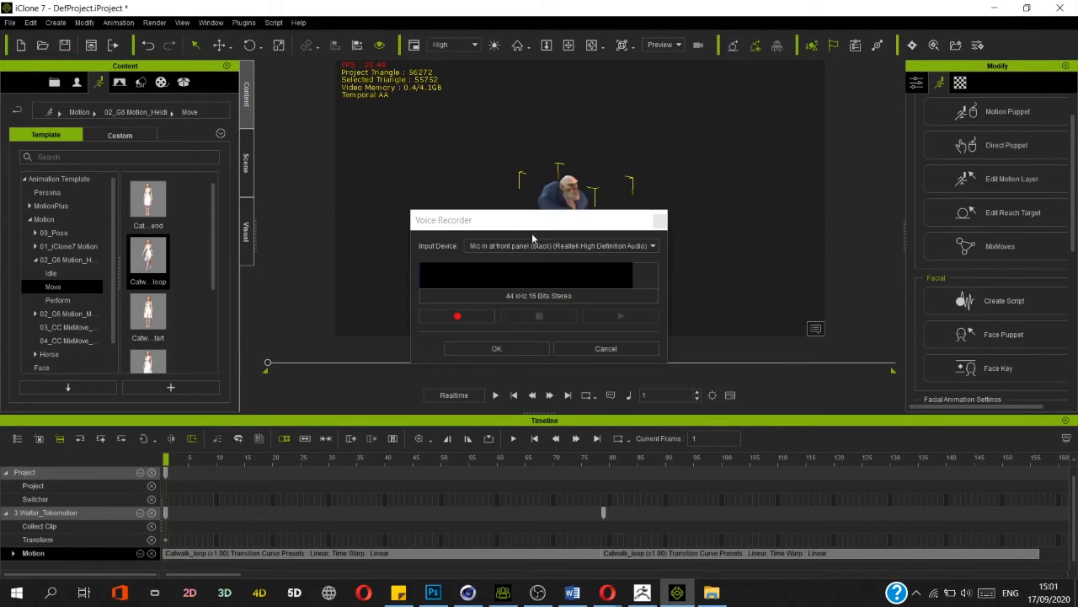
pyautogui.click(457, 318)
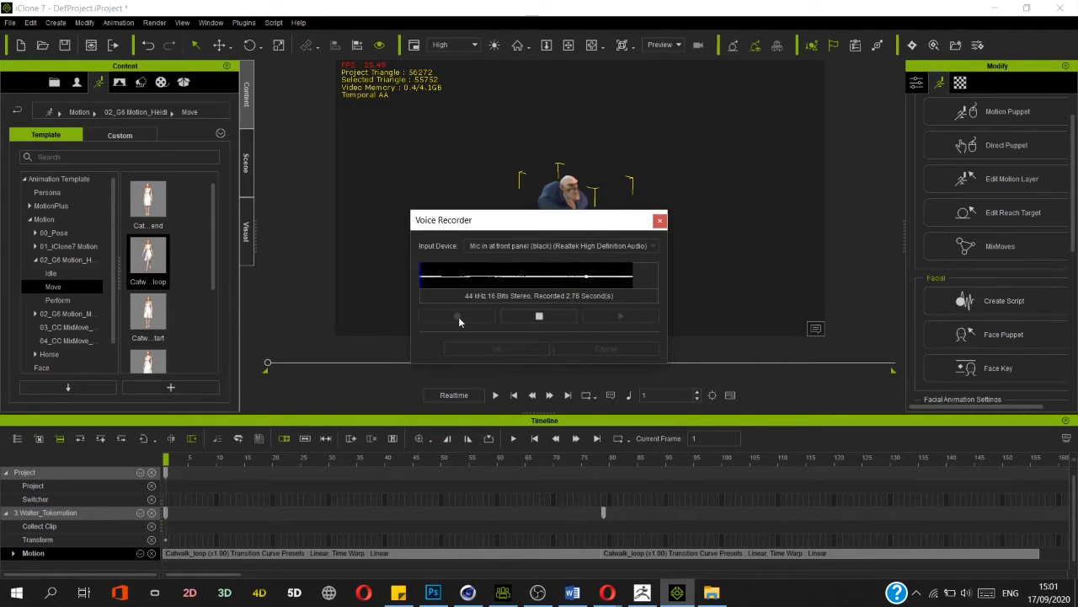
pyautogui.click(511, 319)
pyautogui.click(598, 318)
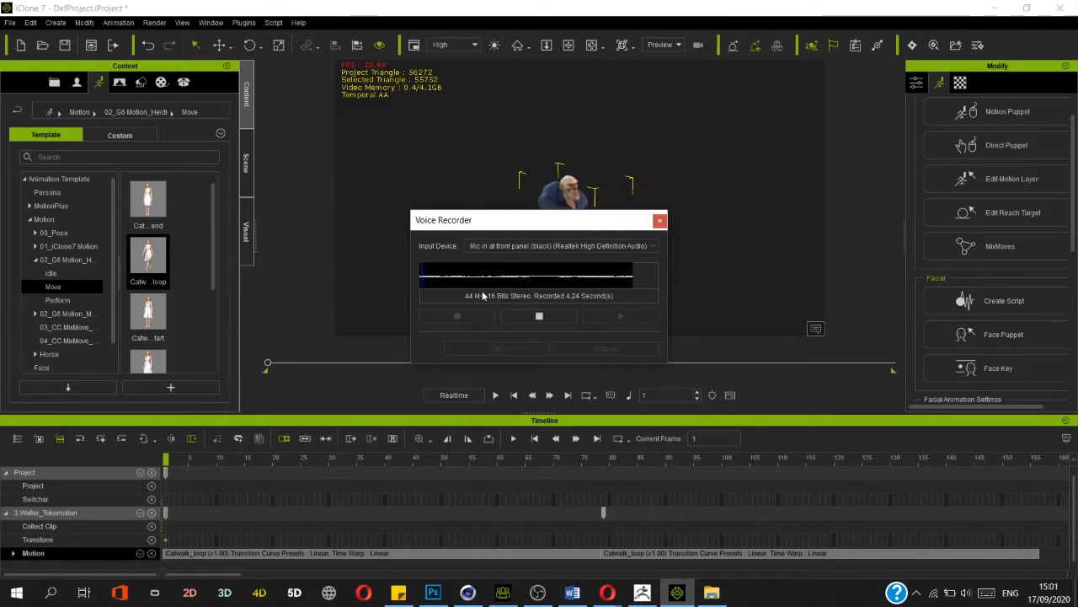
pyautogui.click(507, 348)
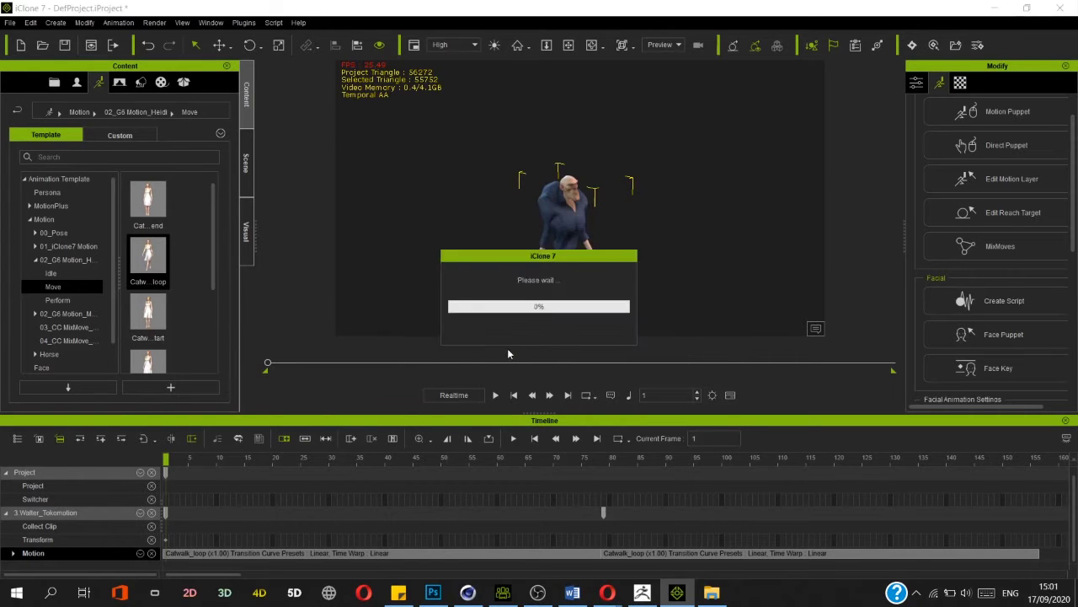
# - Play the animation from the first frame to check the avatar's lip movement with the recorded voice
pyautogui.moveTo(199, 455); pyautogui.dragTo(603, 457)
pyautogui.scroll(6, 592, 174)
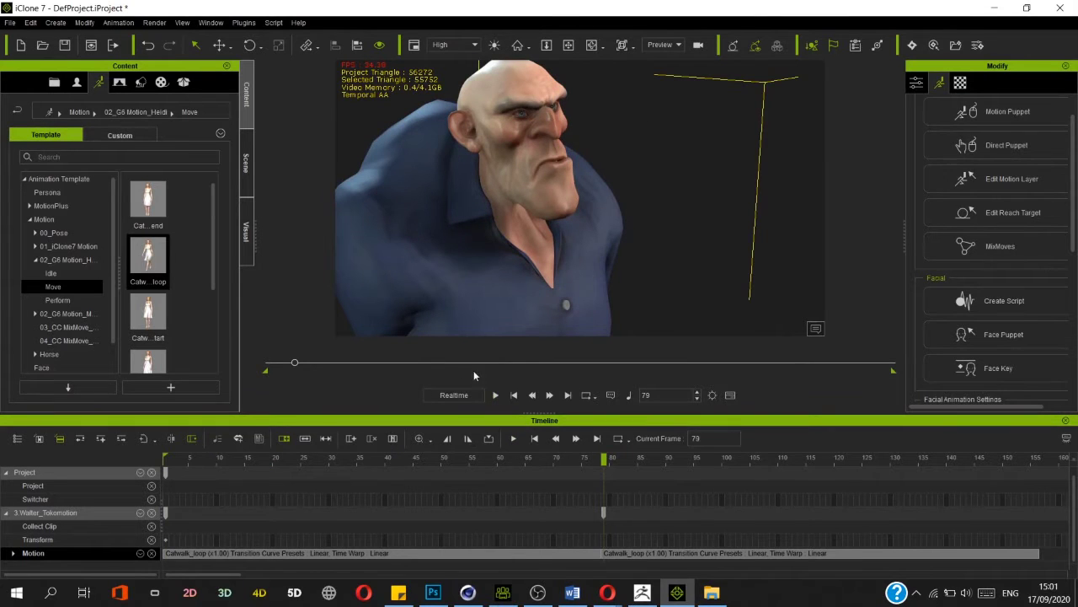
pyautogui.click(514, 396)
pyautogui.click(495, 395)
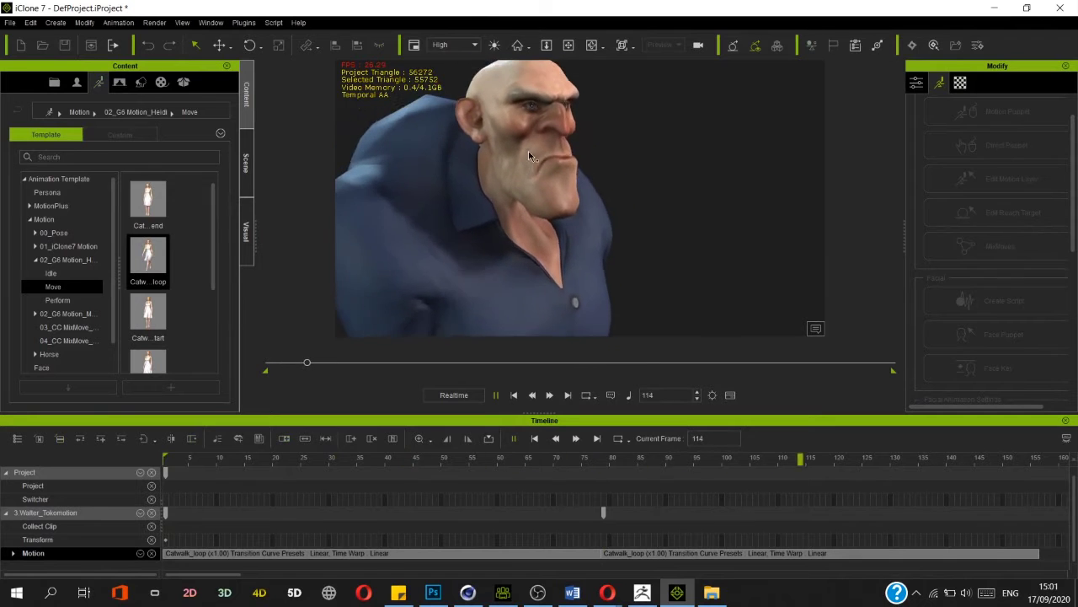
# - Stop playback, replay the avatar's animation from the first frame, and return to frame 1
pyautogui.press('space')
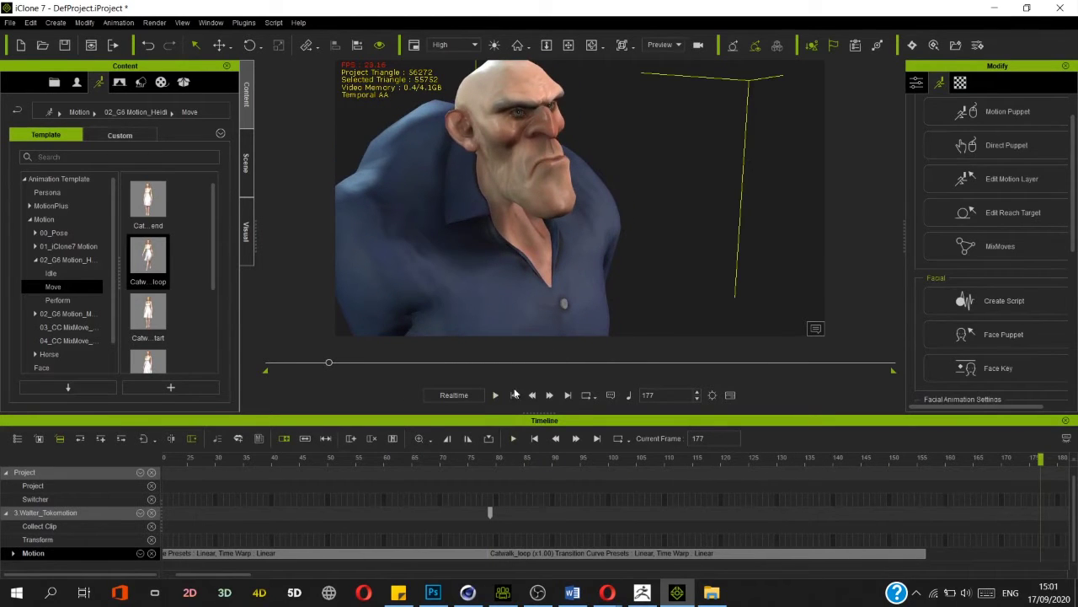
pyautogui.moveTo(329, 363); pyautogui.dragTo(223, 359)
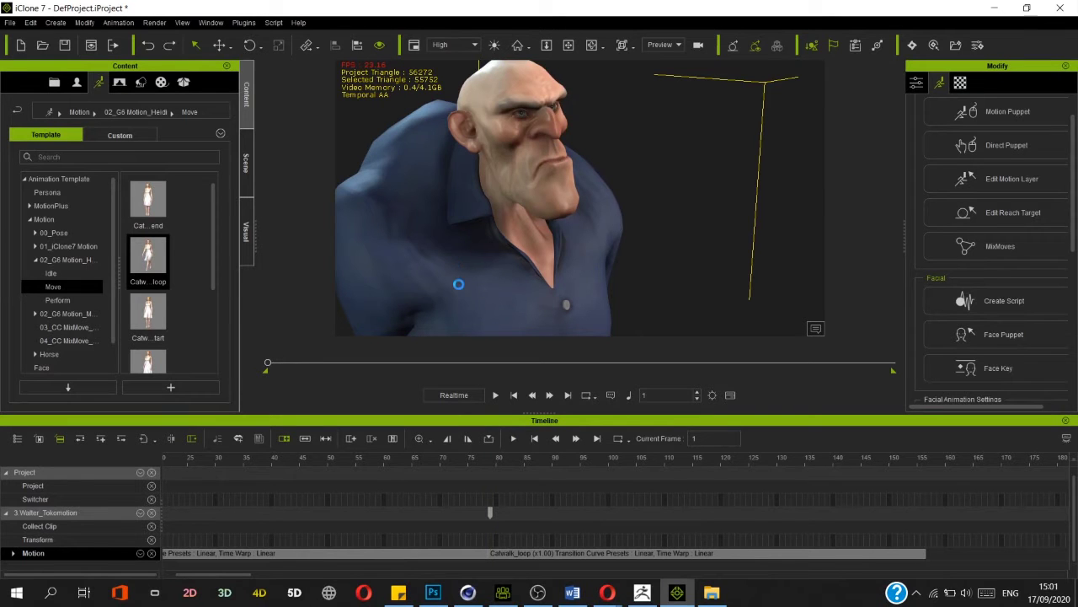
pyautogui.click(496, 395)
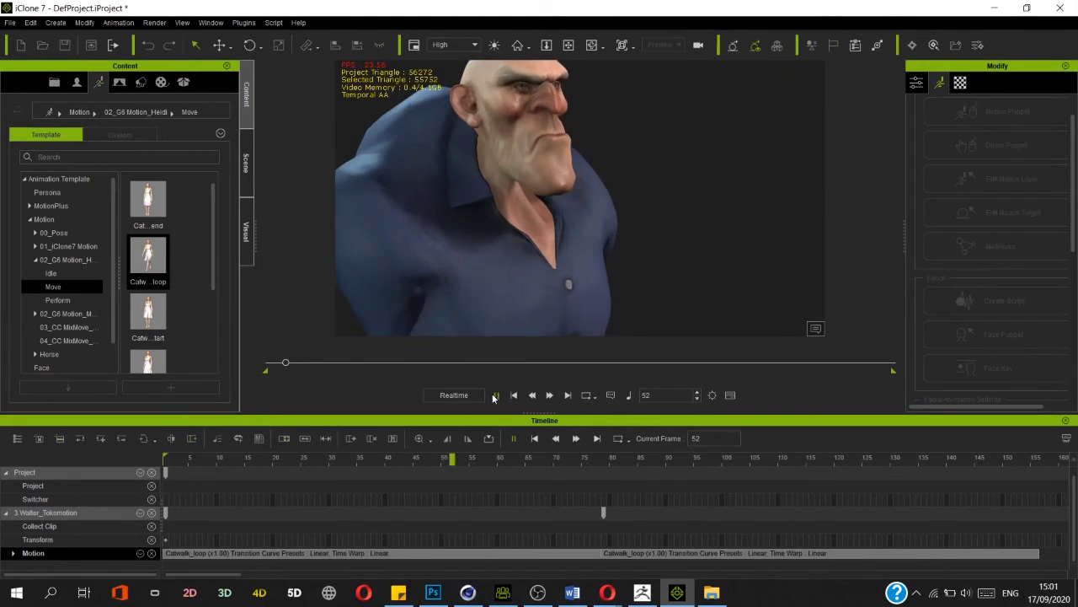
pyautogui.press('space')
pyautogui.moveTo(289, 364); pyautogui.dragTo(251, 361)
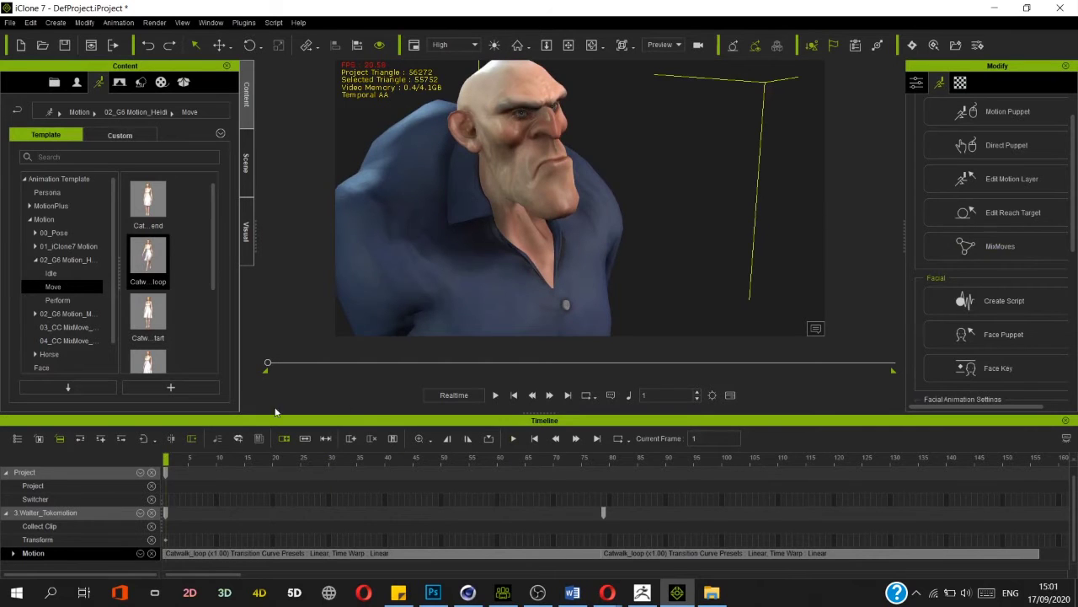
# - At frame 5, start a text-to-speech facial script with the text "Balabolka how to have your text read as audio file in ANY language"
pyautogui.click(178, 460)
pyautogui.moveTo(184, 463); pyautogui.dragTo(189, 463)
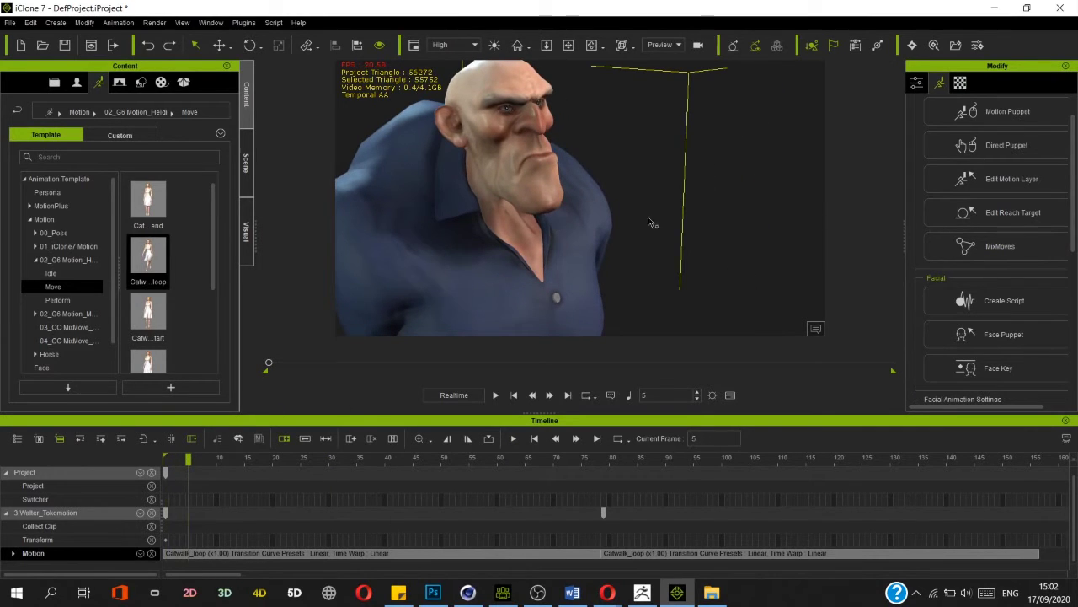
pyautogui.click(999, 299)
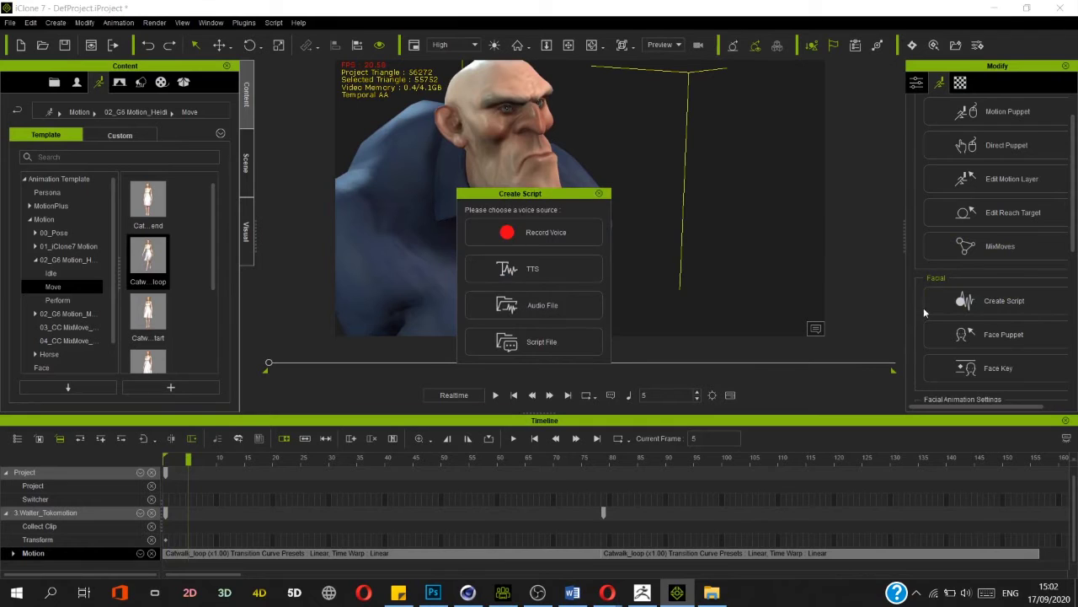
pyautogui.click(520, 274)
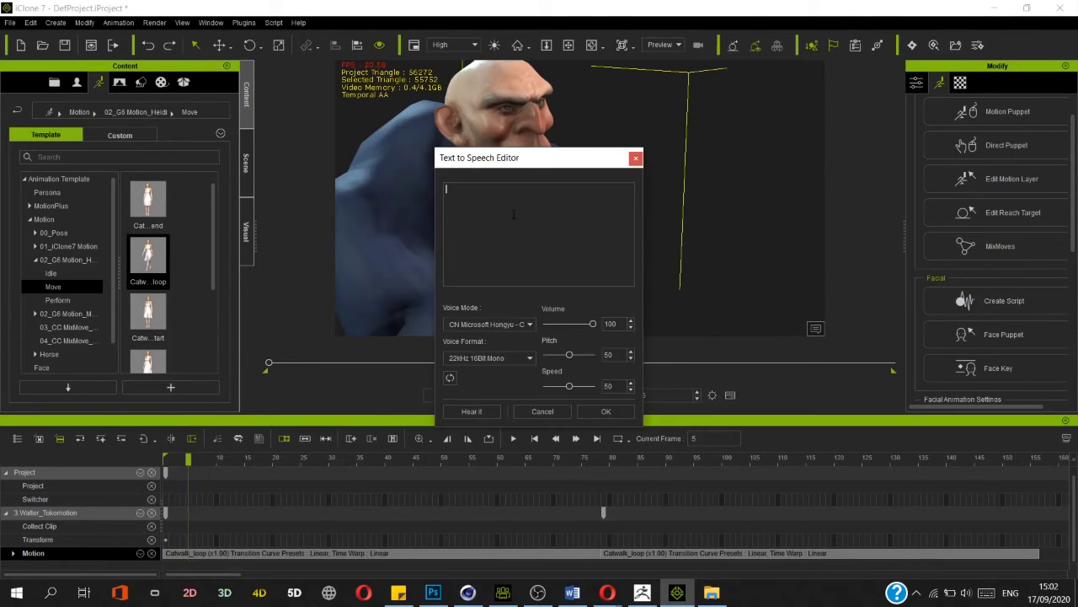
pyautogui.write('Balabolka how to have your text read as audio file in ANY language')
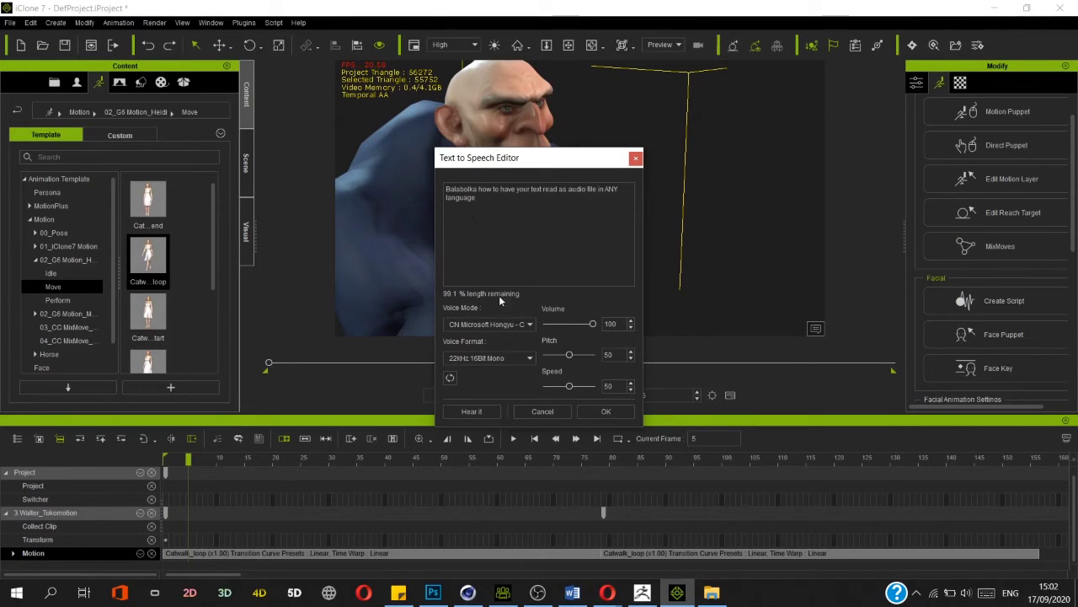
# - Set the text-to-speech voice to the English (Australia) Microsoft Catherine voice, preview the speech, and accept the script
pyautogui.click(464, 324)
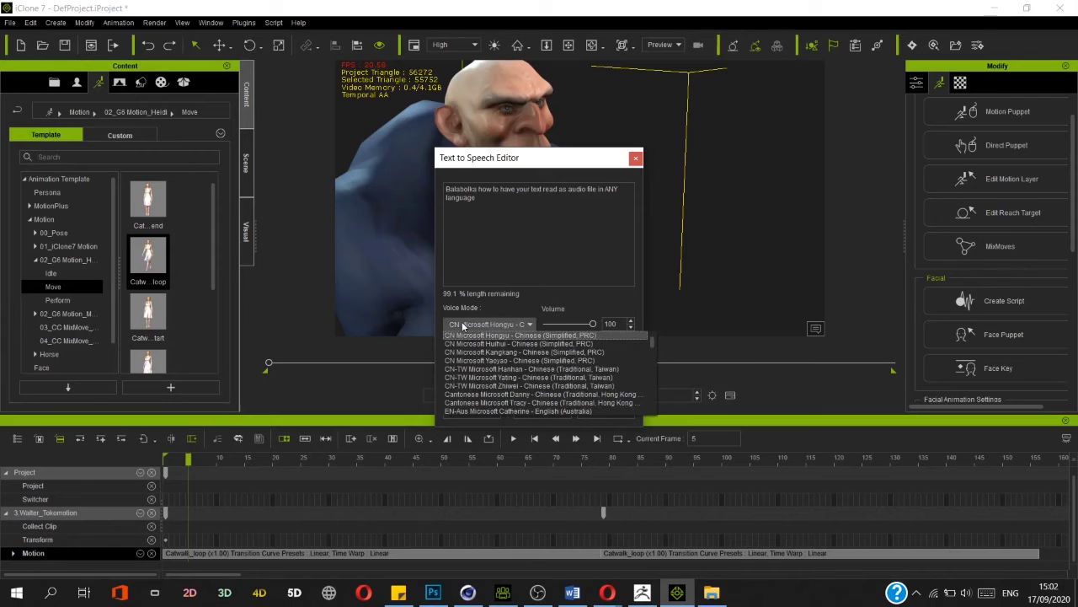
pyautogui.click(558, 412)
pyautogui.click(491, 412)
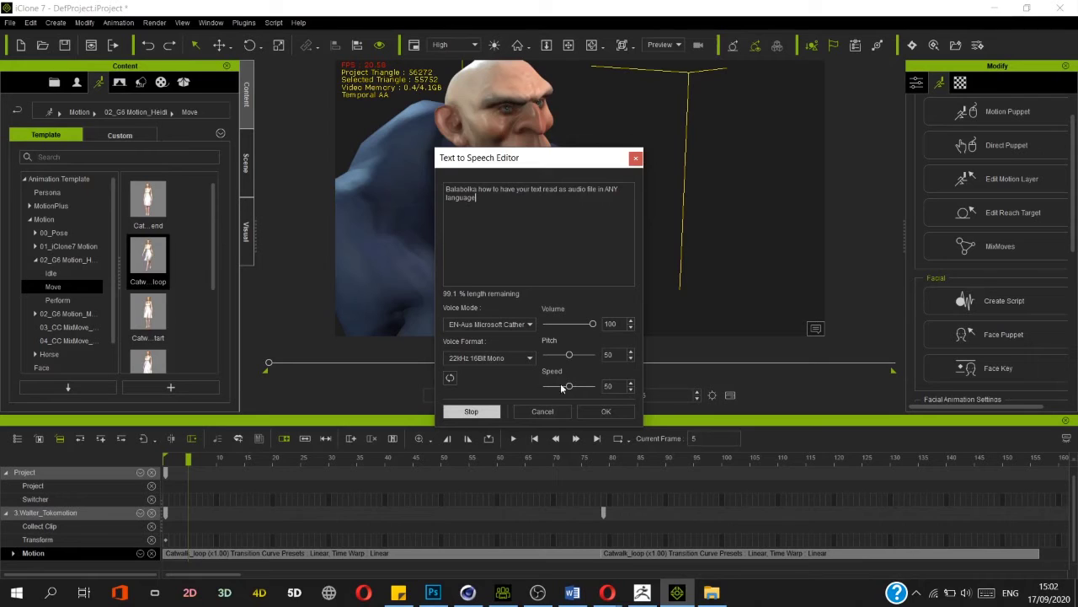
pyautogui.click(603, 411)
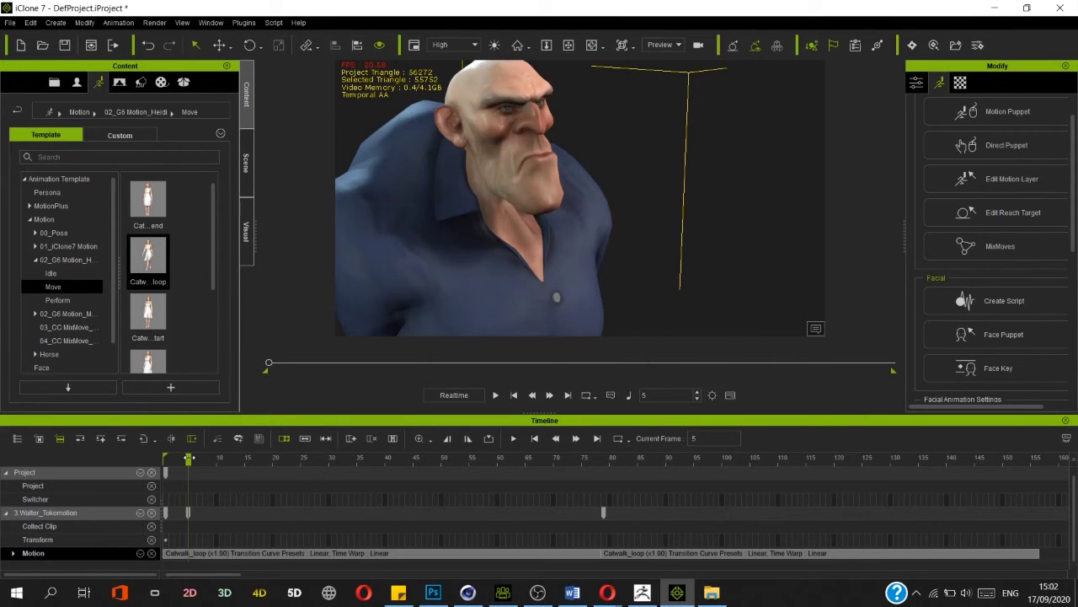
# - Play the animation from frame 5 to check the avatar's lip movement with the text-to-speech voice, and return to frame 1
pyautogui.press('space')
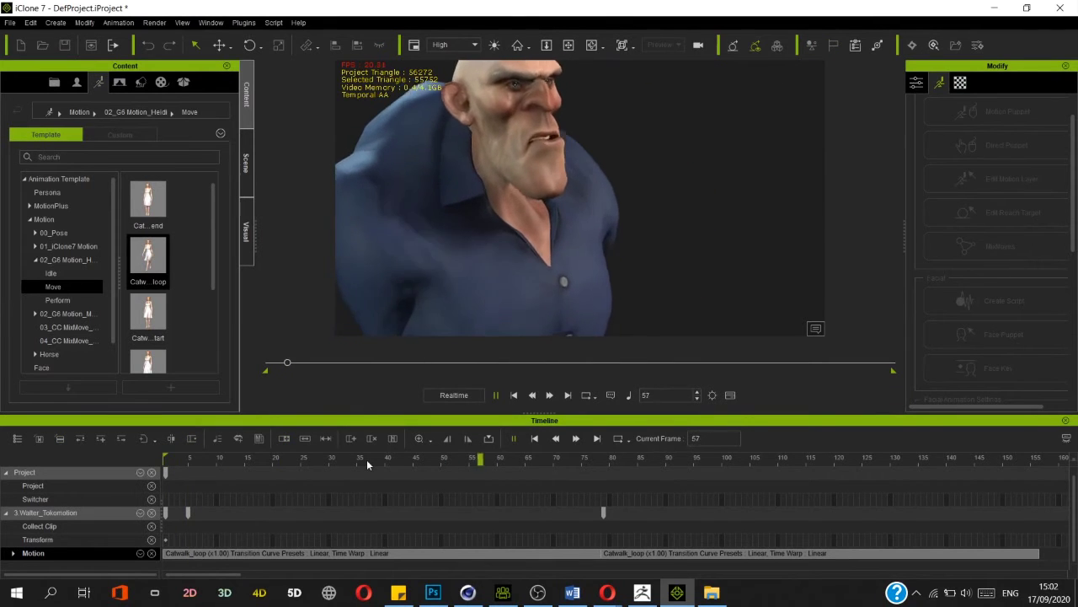
pyautogui.press('space')
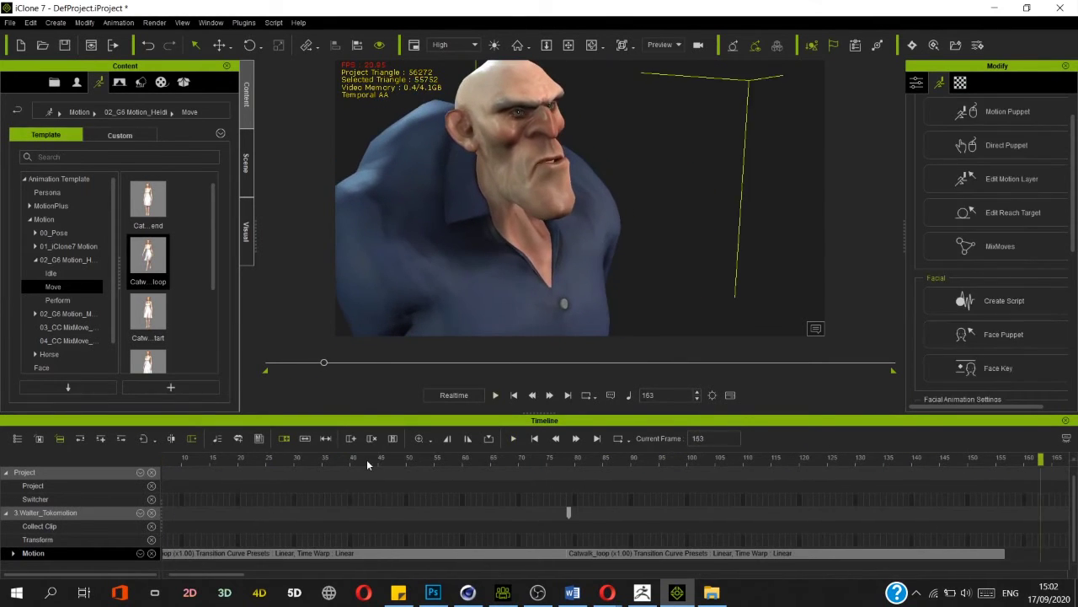
pyautogui.press('space')
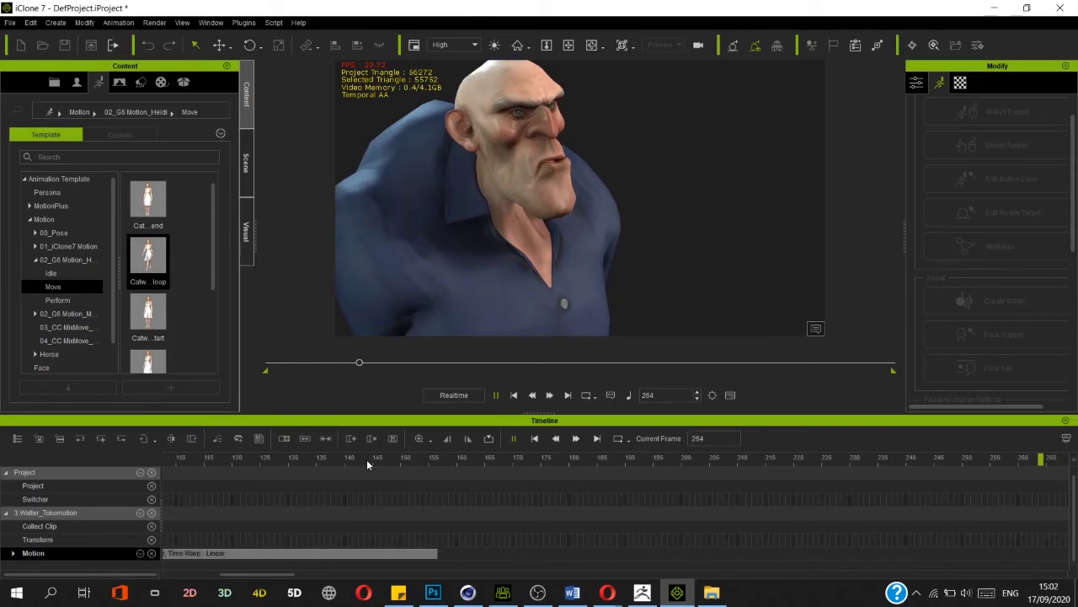
pyautogui.press('space')
pyautogui.moveTo(362, 364); pyautogui.dragTo(253, 362)
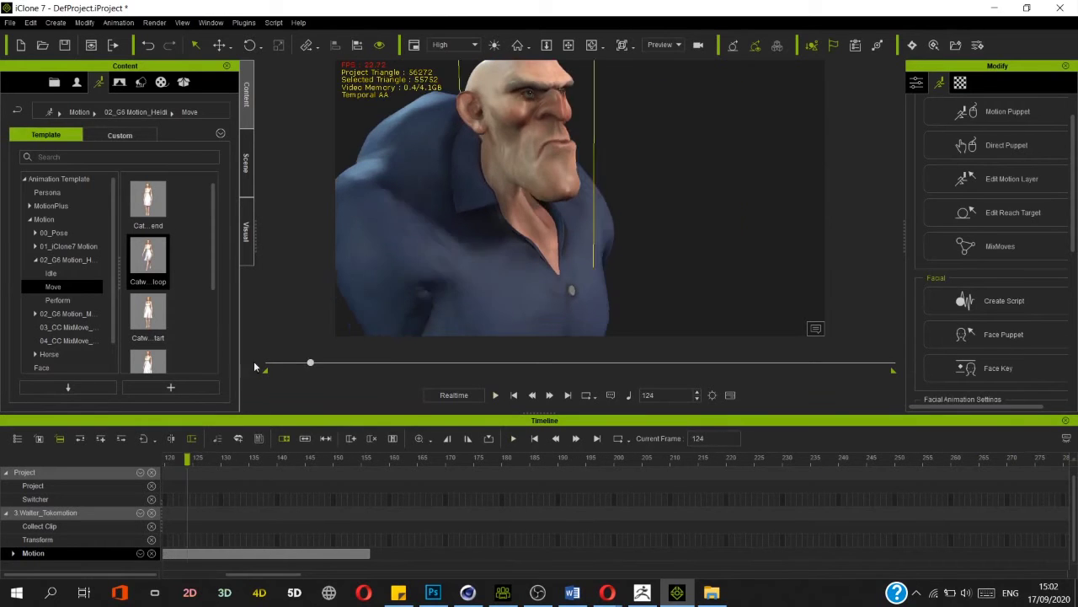
pyautogui.moveTo(251, 579); pyautogui.dragTo(192, 579)
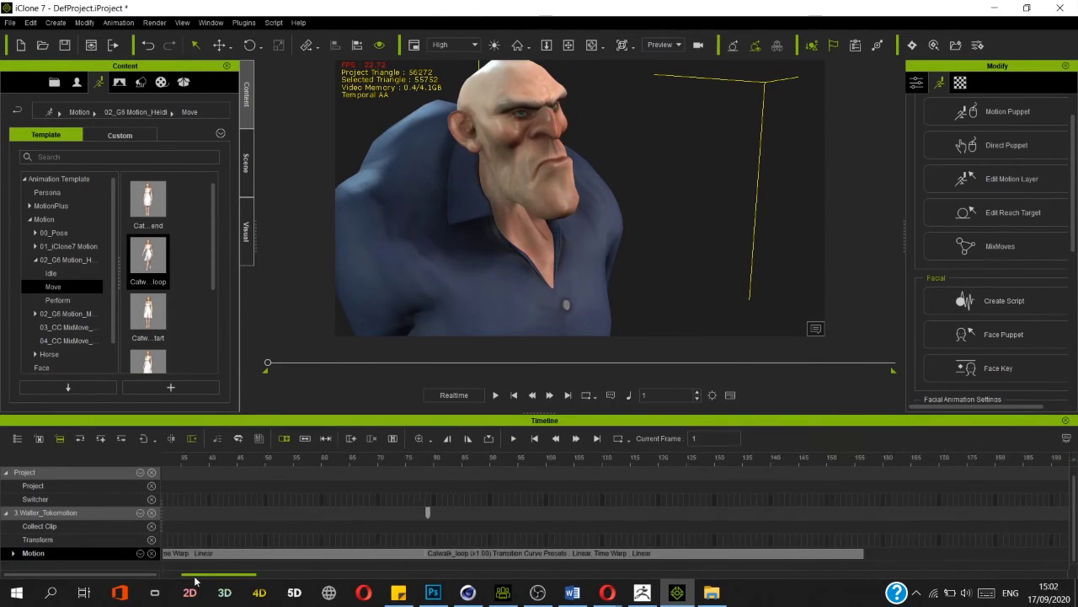
# - Move the avatar's speech key to frame 47, and play the animation from frame 27 to check its timing
pyautogui.click(191, 512)
pyautogui.moveTo(192, 515); pyautogui.dragTo(219, 514)
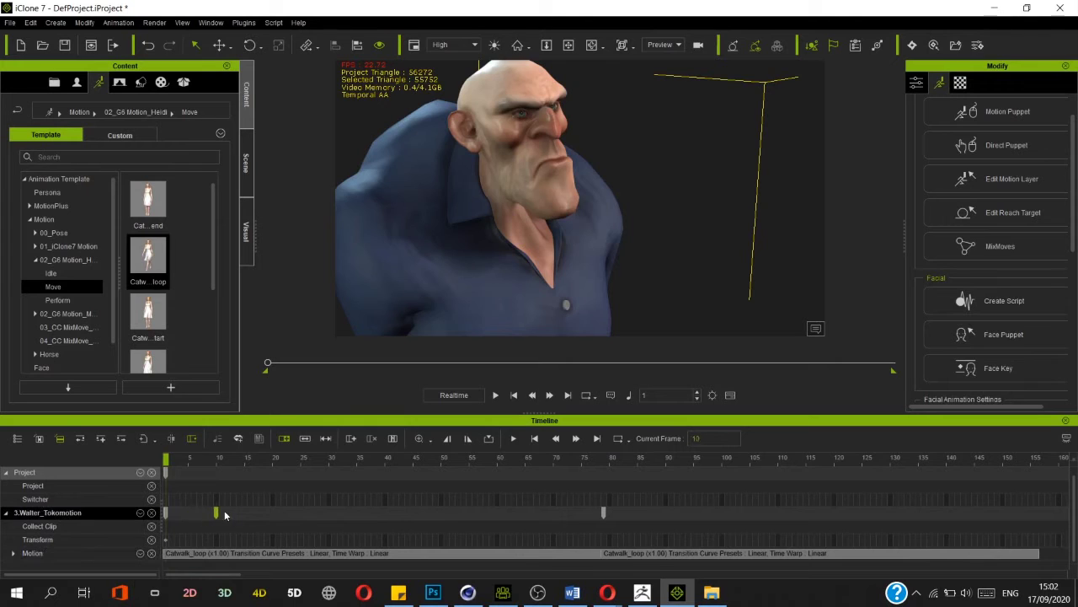
pyautogui.click(425, 458)
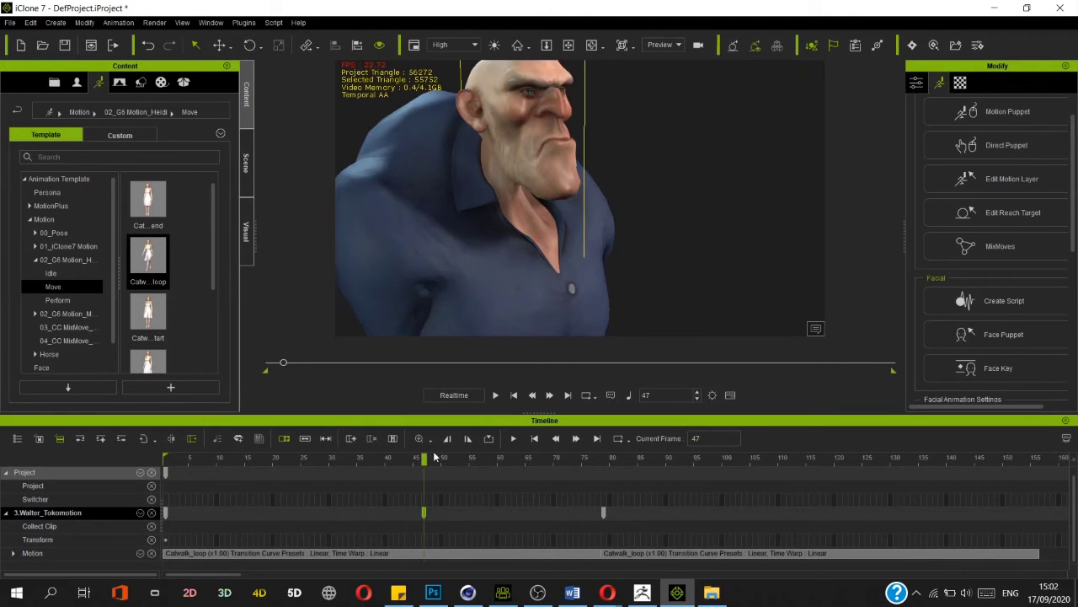
pyautogui.moveTo(422, 458); pyautogui.dragTo(312, 458)
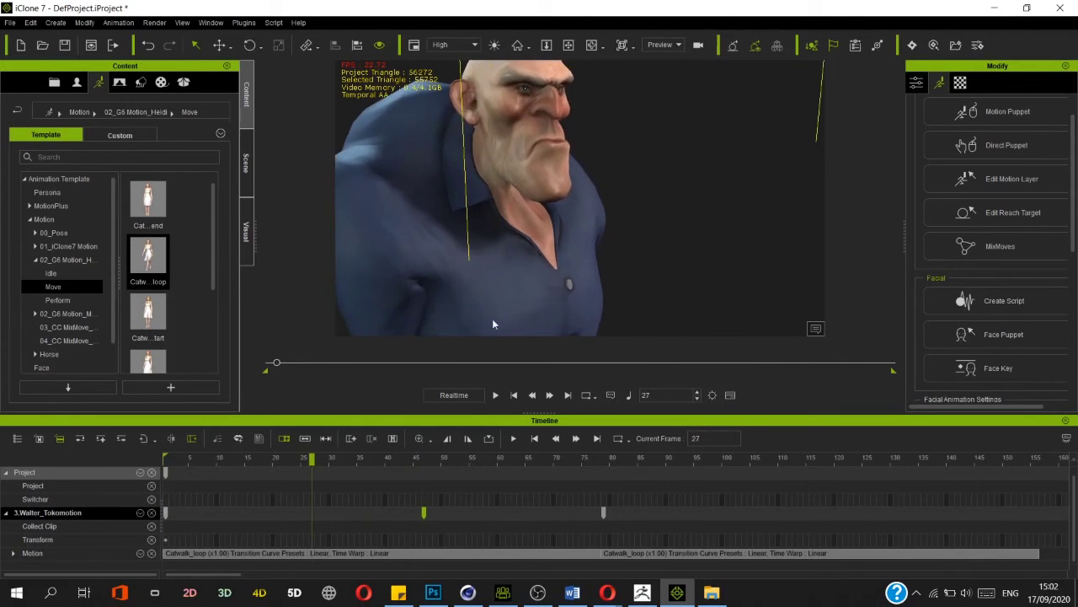
pyautogui.press('space')
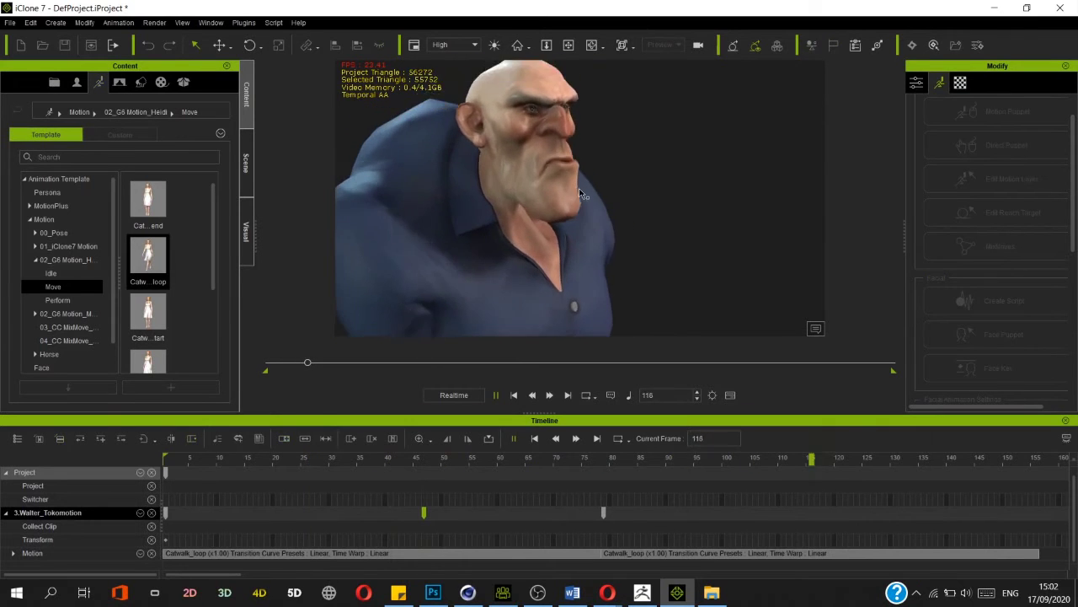
pyautogui.press('space')
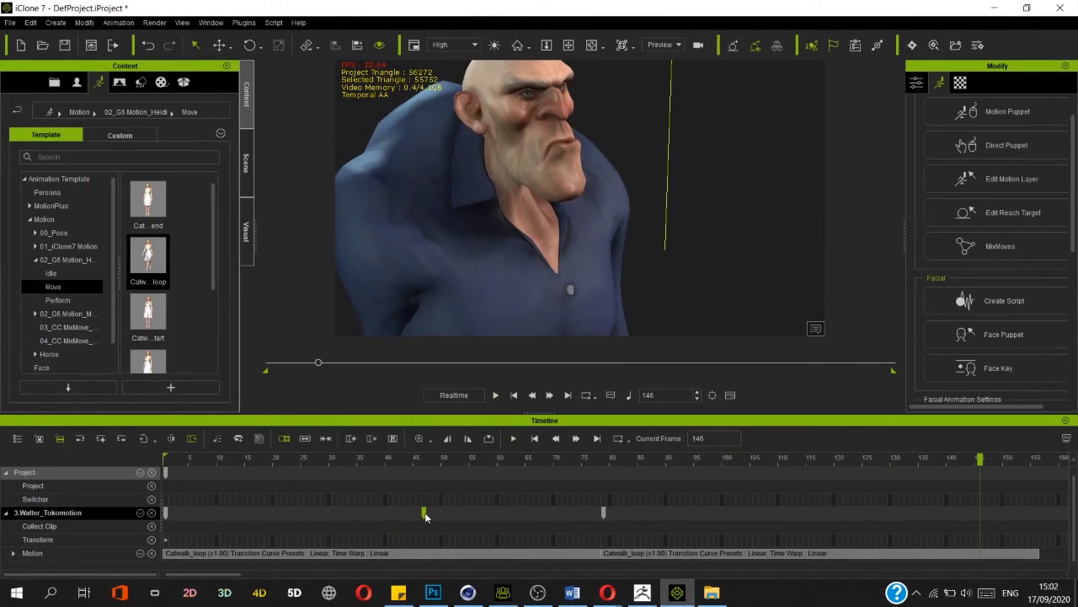
# - Replay the animation with the speech key moved to frame 7, and cut that key from the avatar's track
pyautogui.press('space')
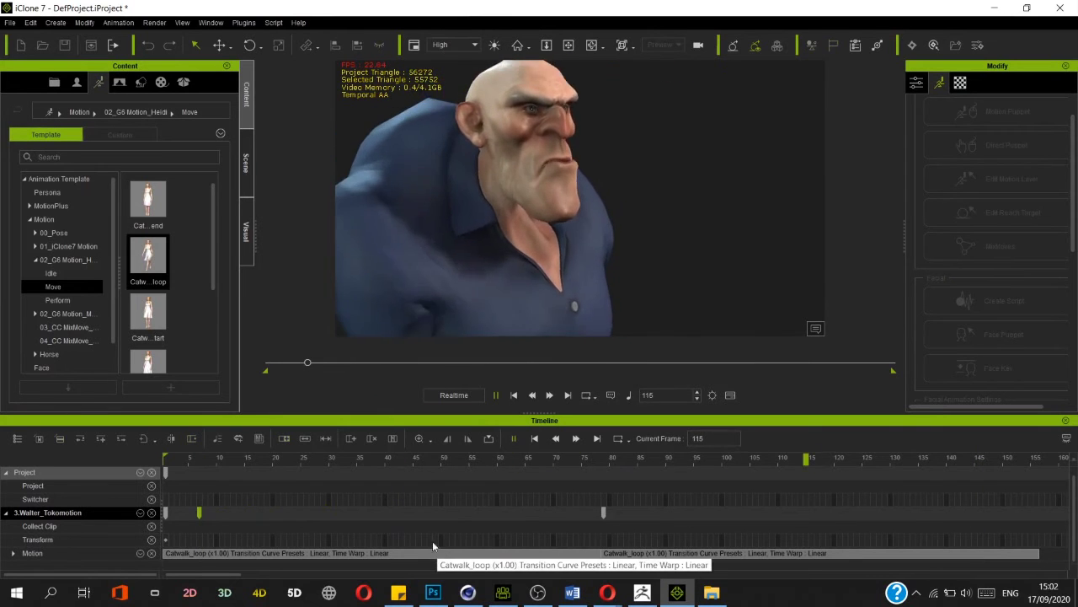
pyautogui.press('space')
pyautogui.moveTo(249, 458); pyautogui.dragTo(210, 458)
pyautogui.rightClick(200, 513)
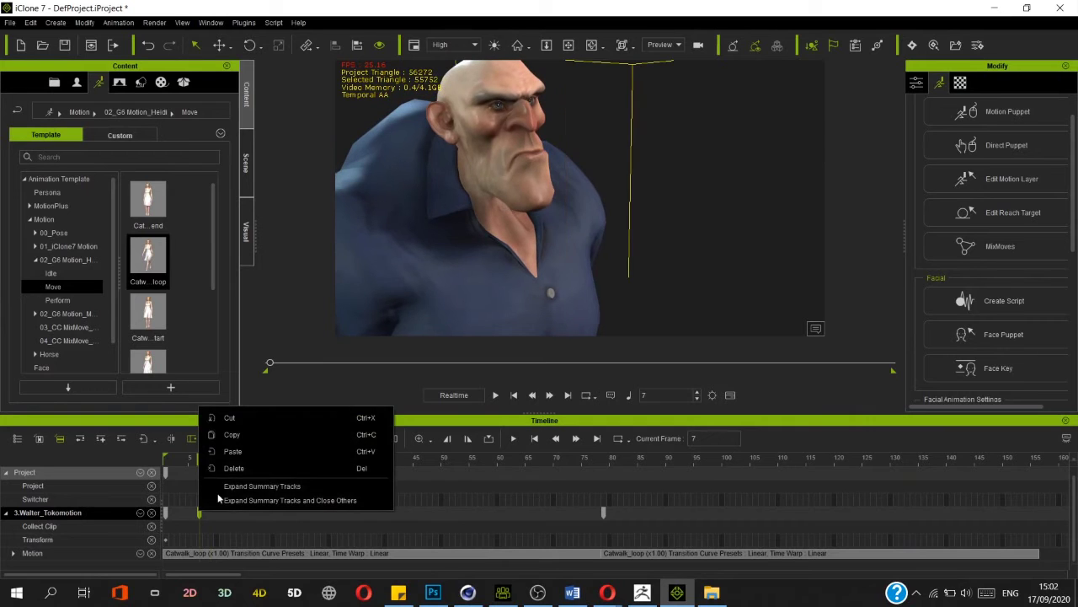
pyautogui.click(259, 419)
# - Play the animation without the text-to-speech key, and return to frame 1
pyautogui.press('space')
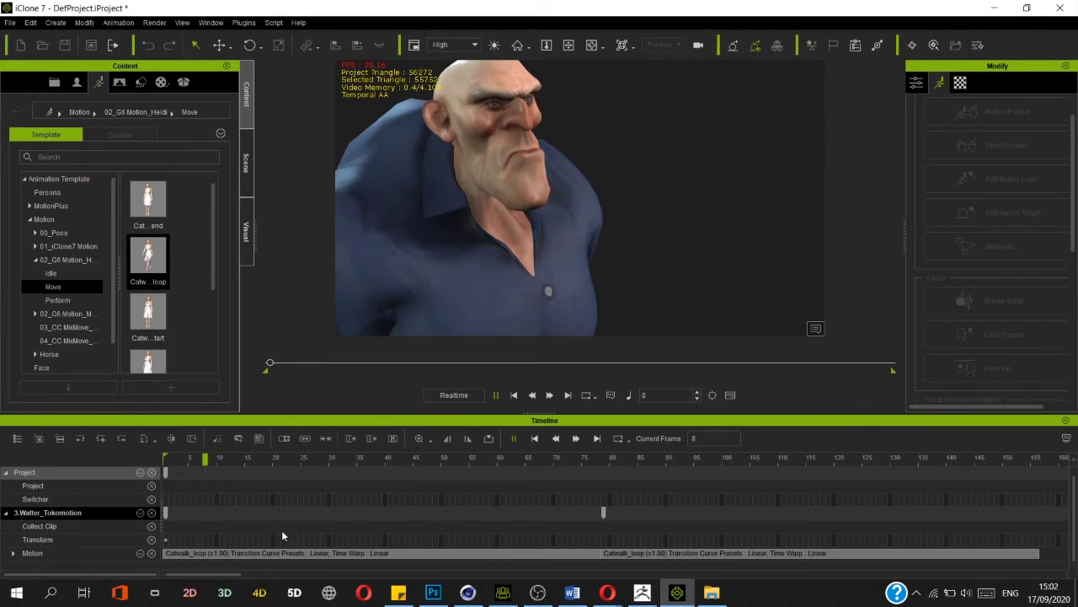
pyautogui.press('space')
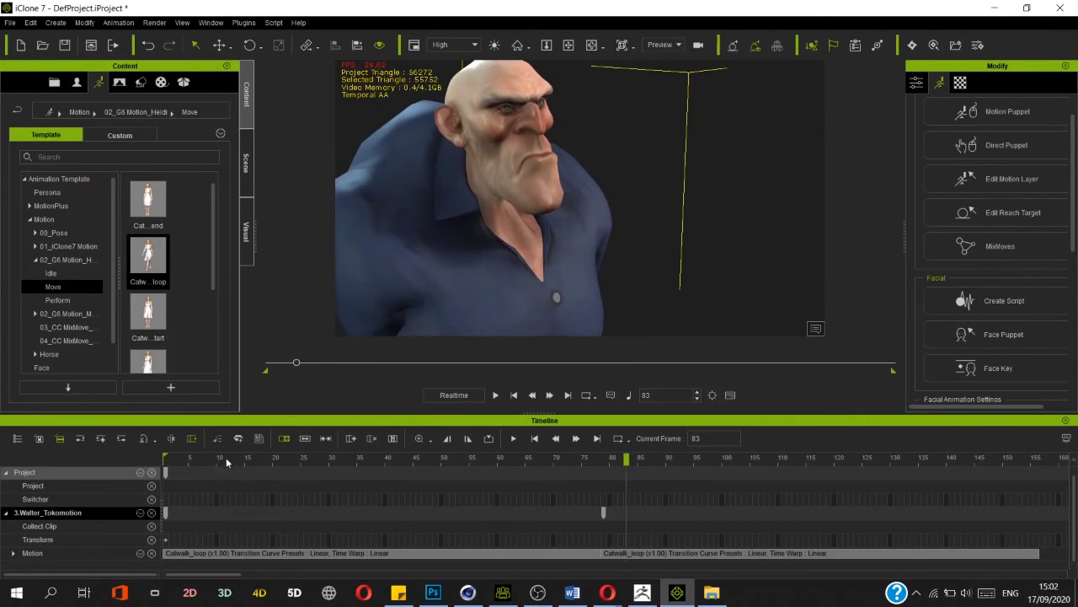
pyautogui.moveTo(226, 458); pyautogui.dragTo(141, 456)
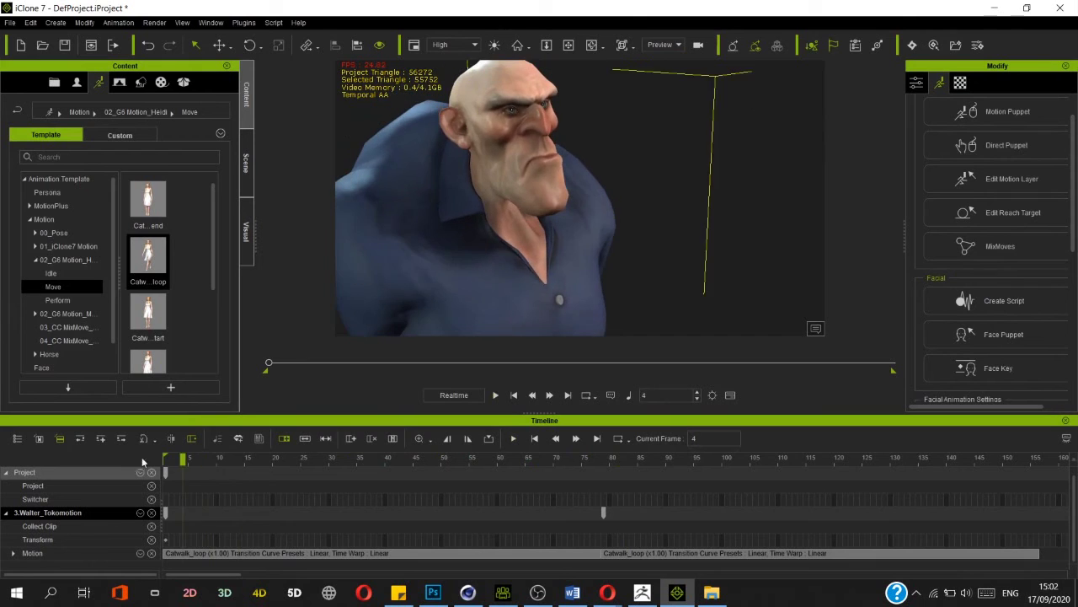
# - Create a facial script for the avatar from an audio file at frame 1, and play the animation to check the lip movement
pyautogui.click(992, 305)
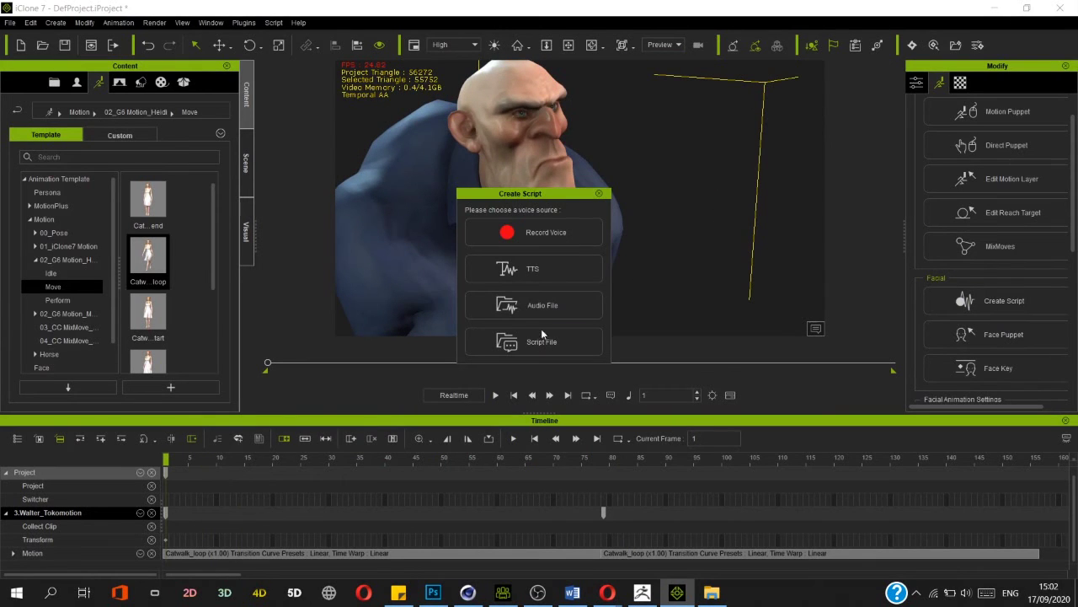
pyautogui.click(563, 307)
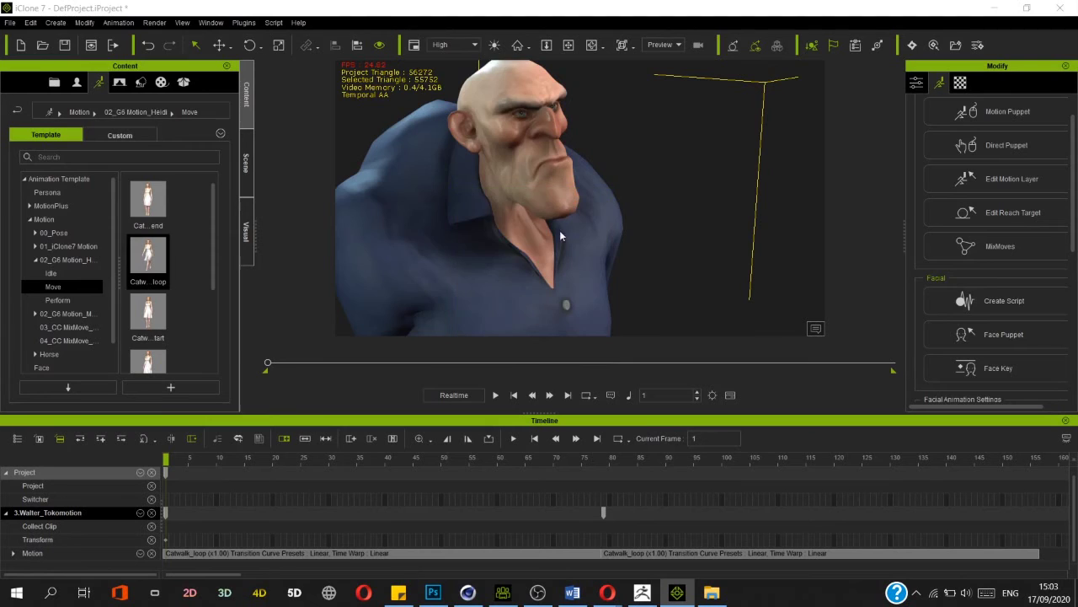
pyautogui.doubleClick(151, 129)
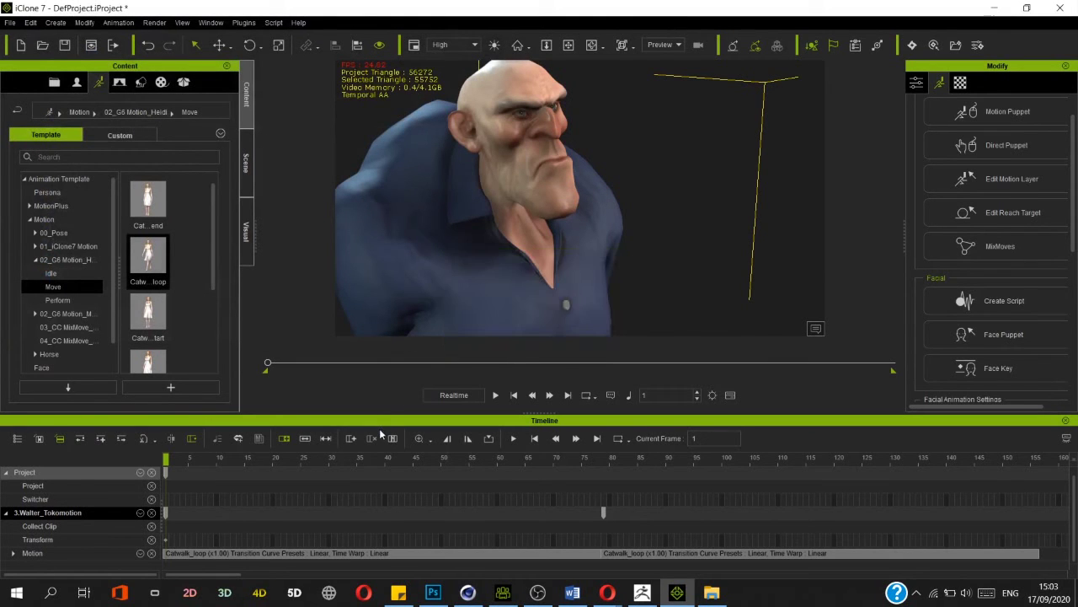
pyautogui.press('space')
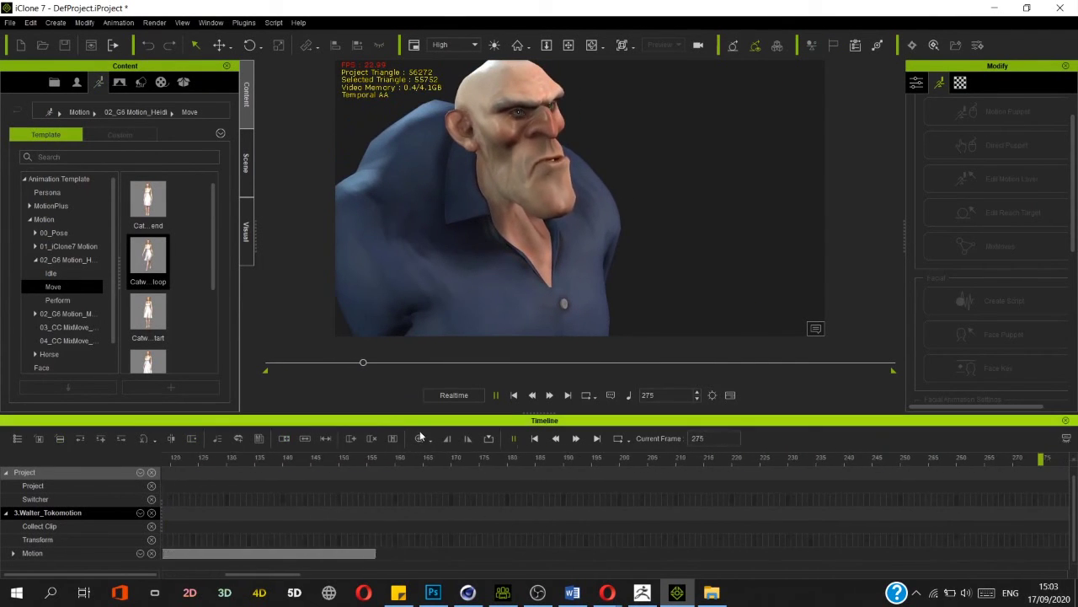
pyautogui.press('space')
# - Copy the second Catwalk_loop clip on the avatar's Motion track and paste it at frame 157
pyautogui.click(339, 464)
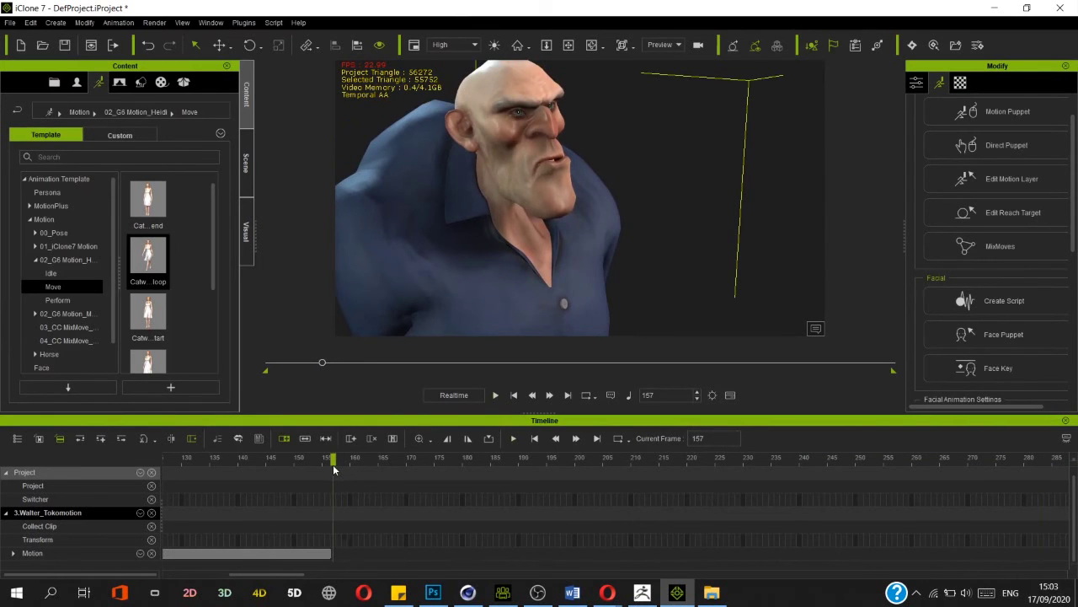
pyautogui.click(319, 555)
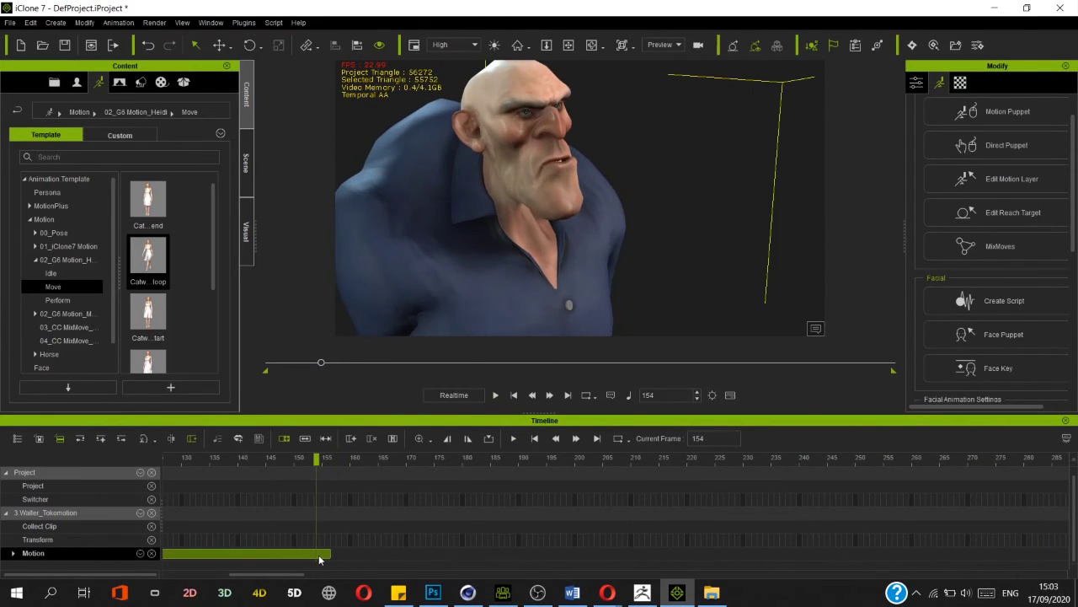
pyautogui.rightClick(318, 555)
pyautogui.click(341, 227)
pyautogui.click(337, 461)
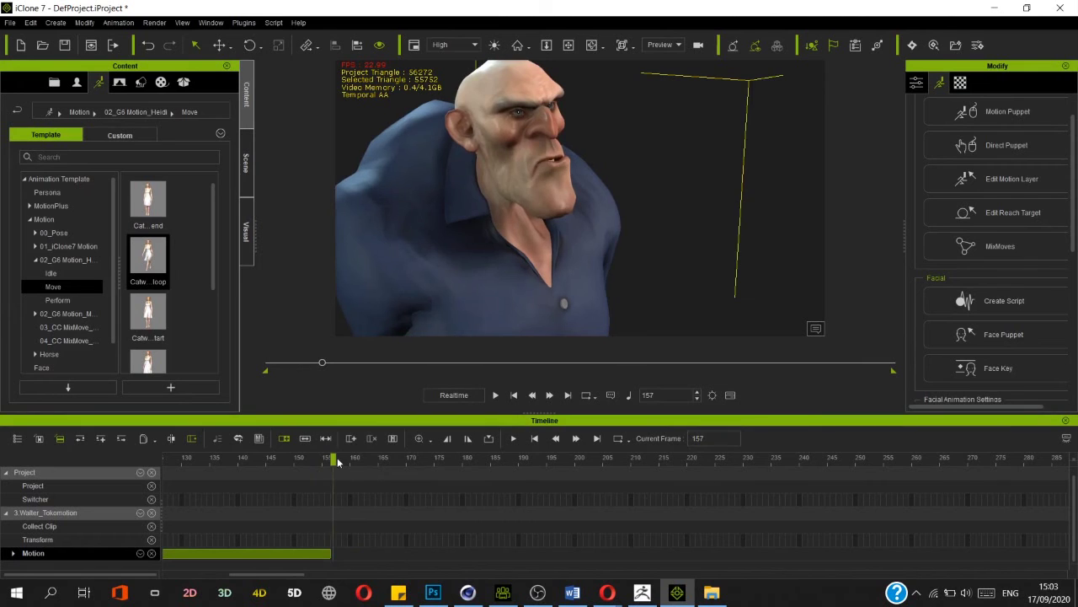
pyautogui.rightClick(332, 555)
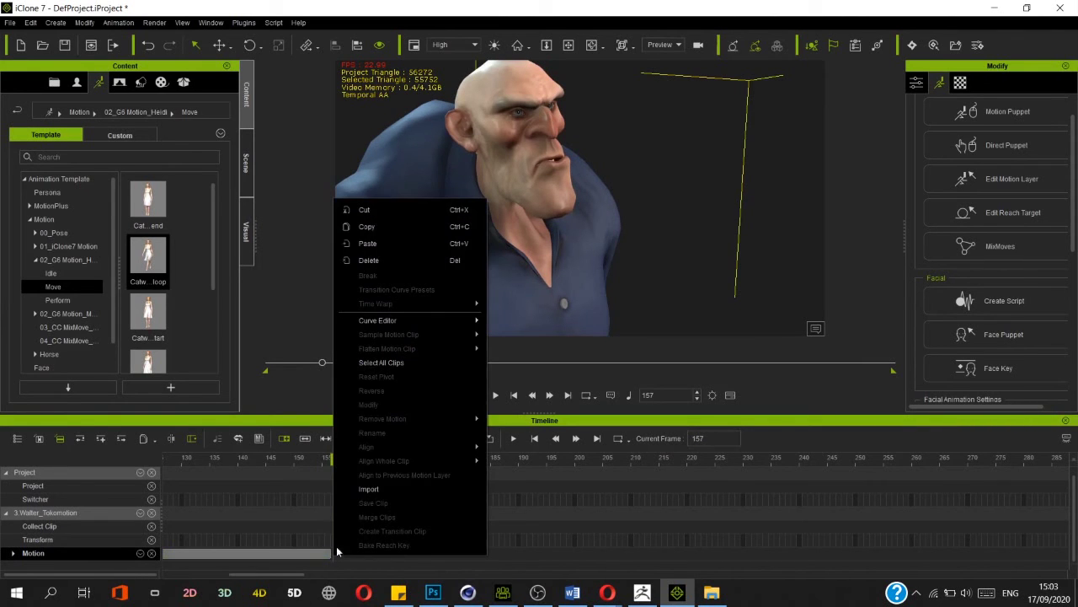
pyautogui.click(394, 247)
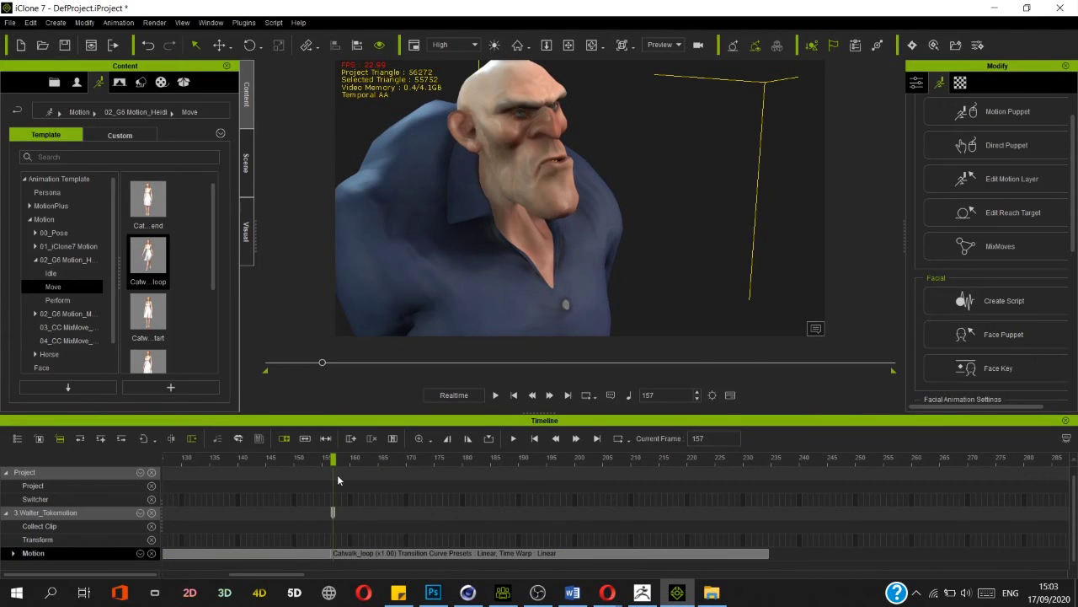
# - Play the animation with the pasted Catwalk_loop clip in the close-up view of the avatar, and stop the playback
pyautogui.moveTo(317, 460); pyautogui.dragTo(247, 470)
pyautogui.press('space')
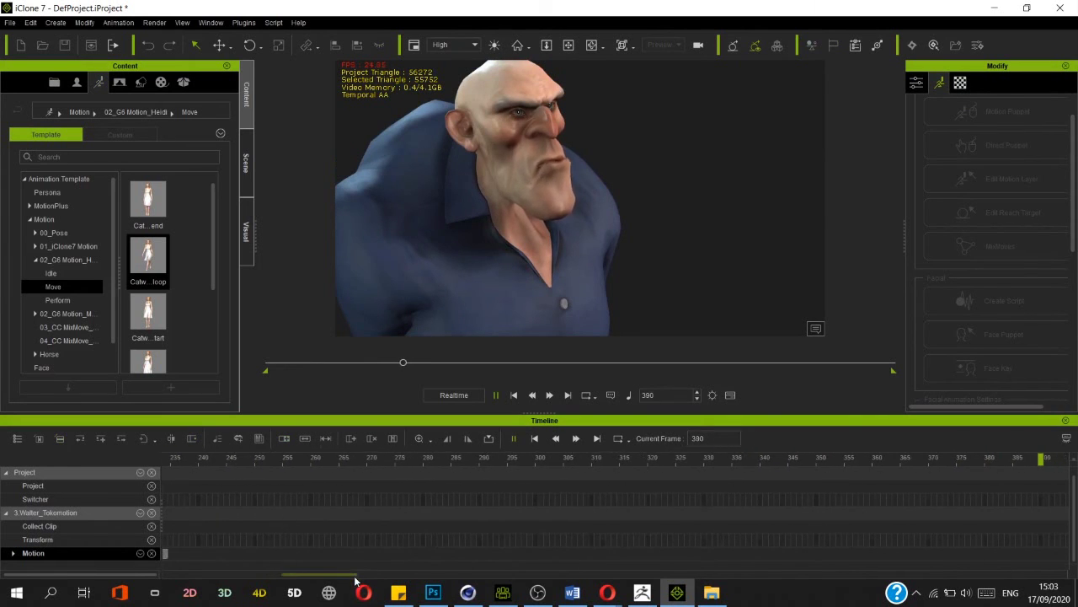
pyautogui.click(495, 395)
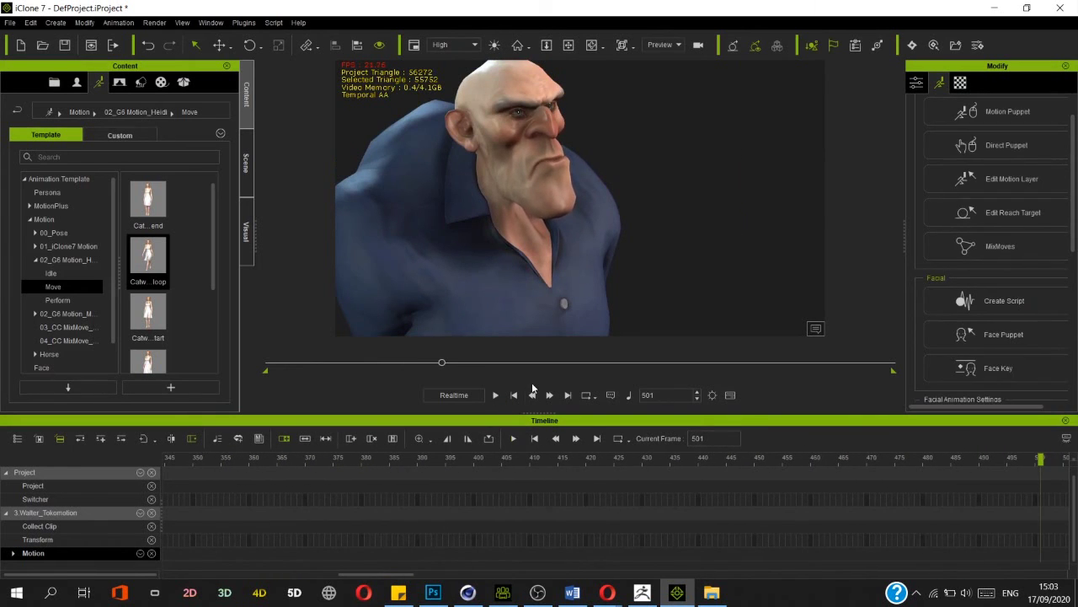
# - Show the avatar's full body from the front, replay the catwalk animation from the beginning, and pause it
pyautogui.scroll(-5, 566, 193)
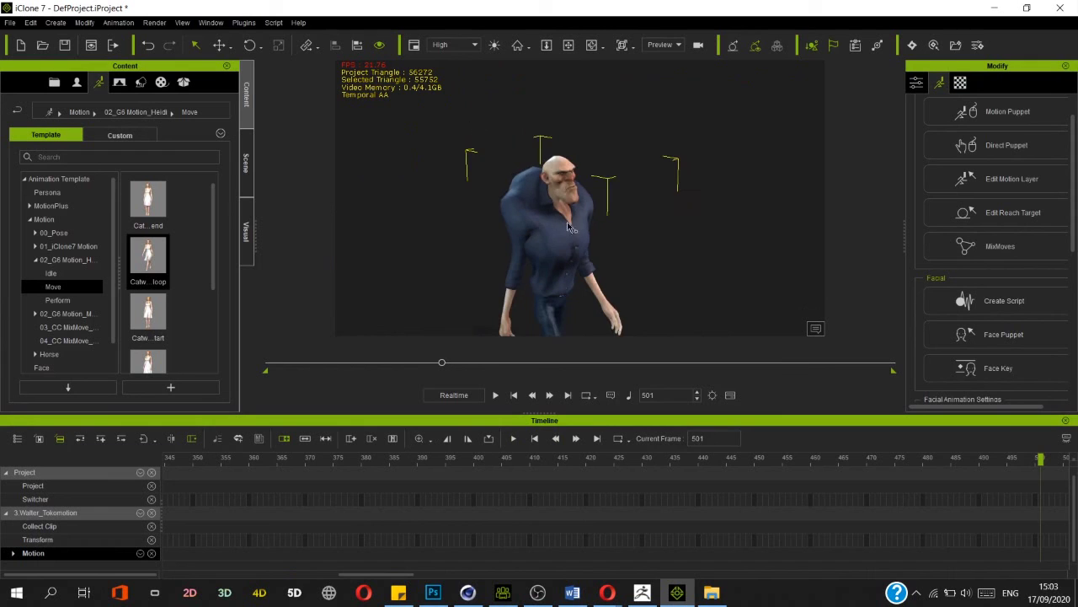
pyautogui.moveTo(578, 244); pyautogui.dragTo(305, 211, button='right')
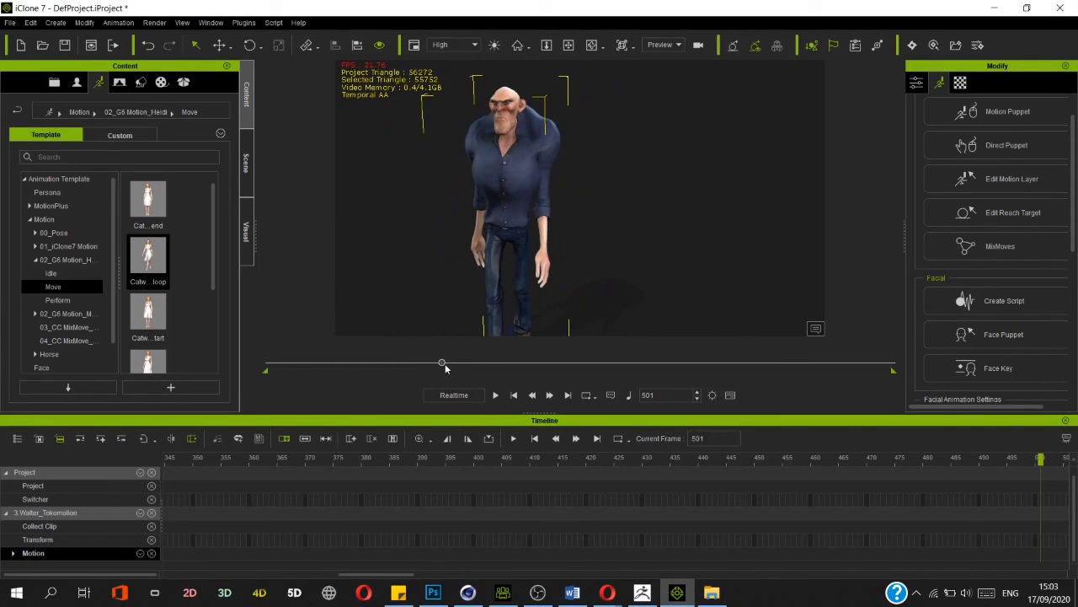
pyautogui.click(495, 395)
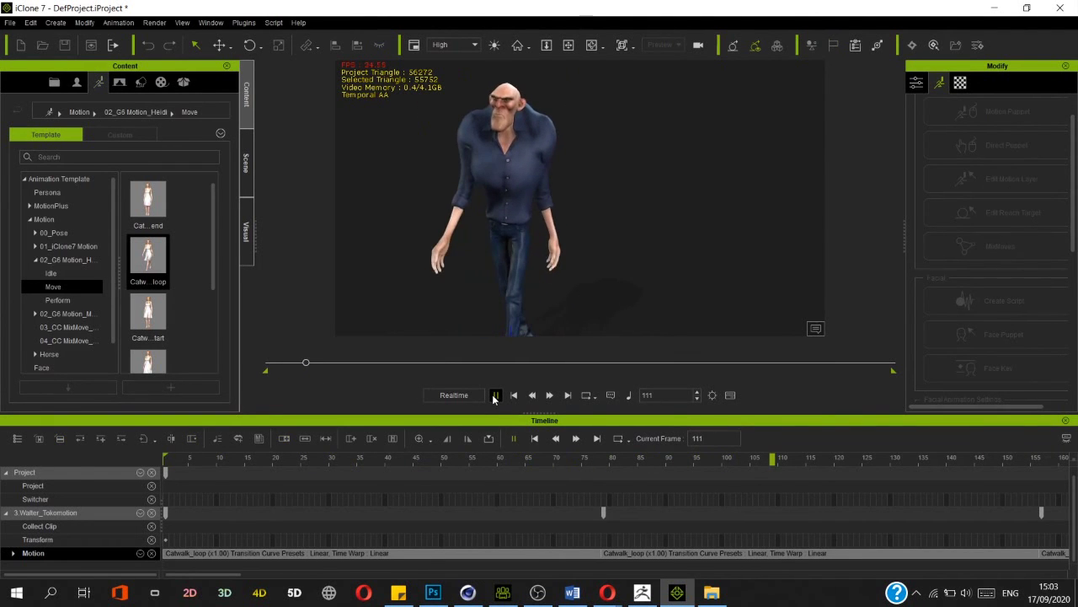
pyautogui.click(496, 395)
pyautogui.click(538, 592)
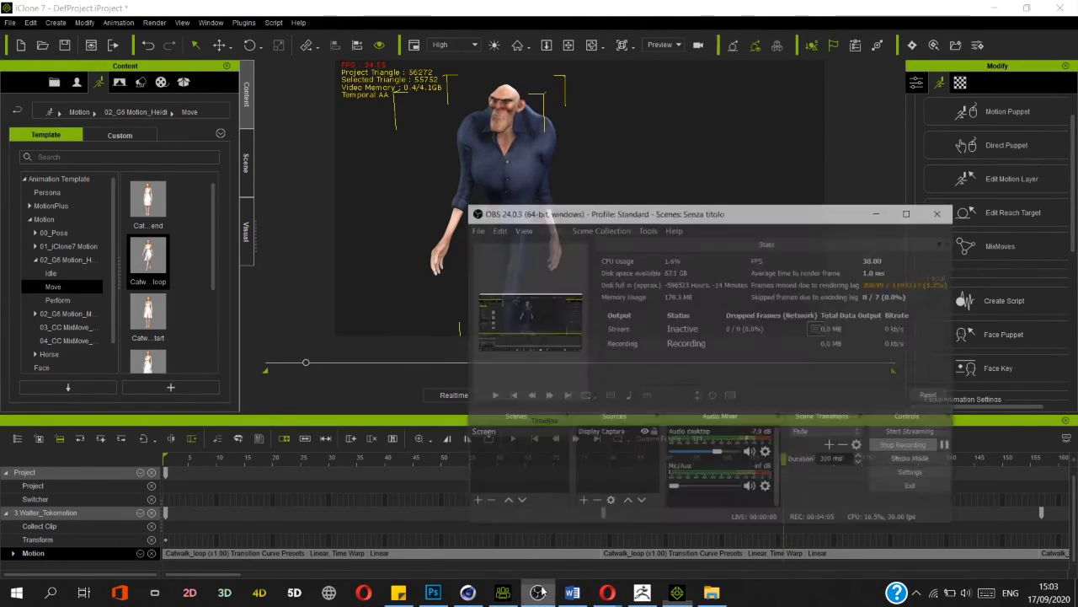
pyautogui.click(932, 427)
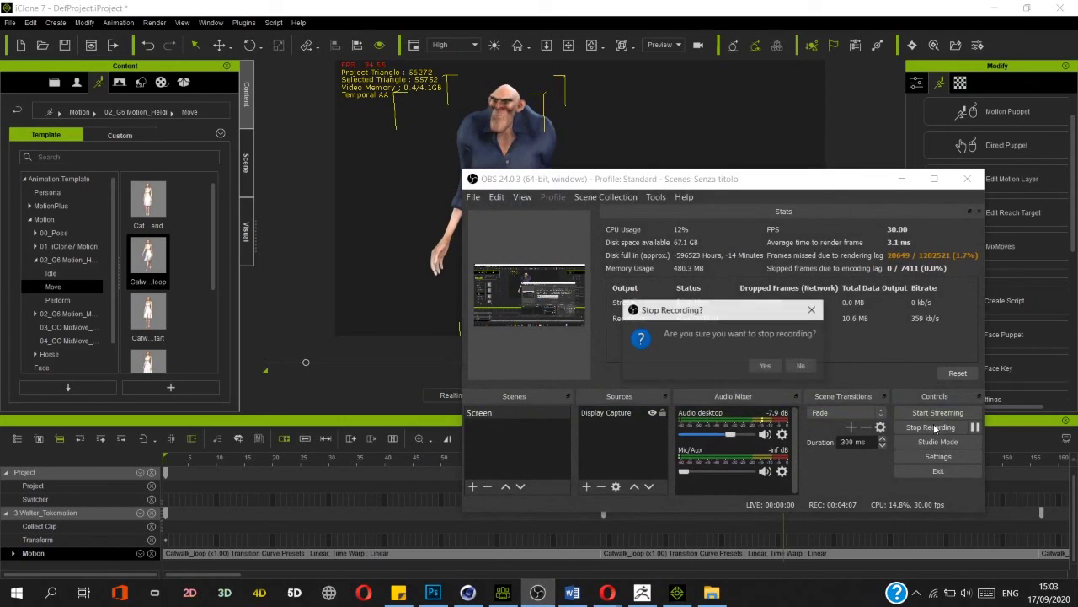